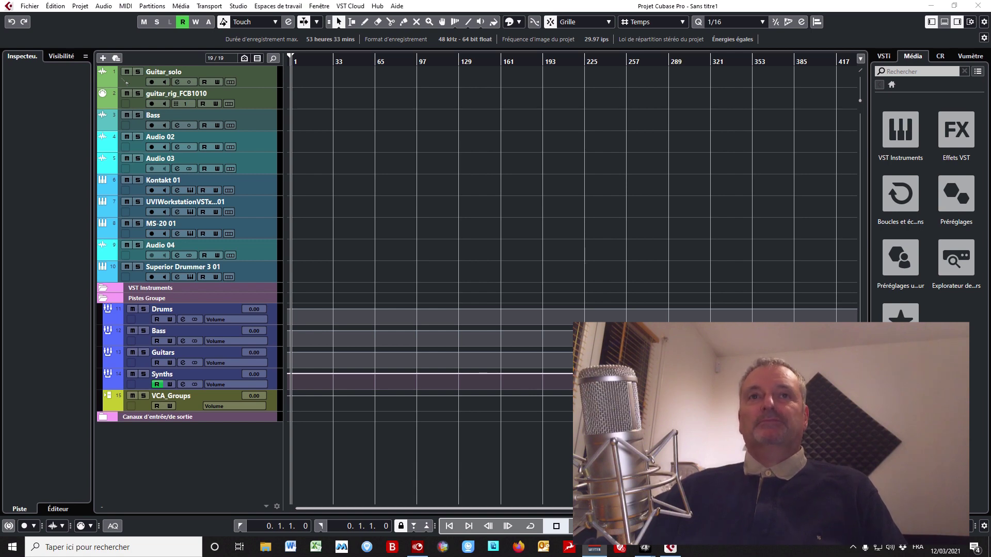
- Look up the MixConsole command, open the mixing console and close it again
click(238, 7)
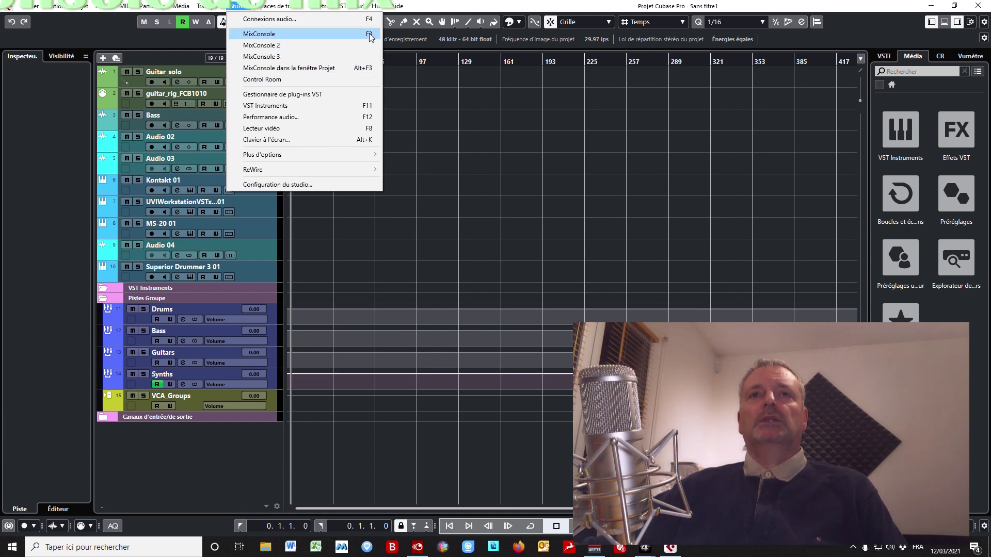
click(477, 93)
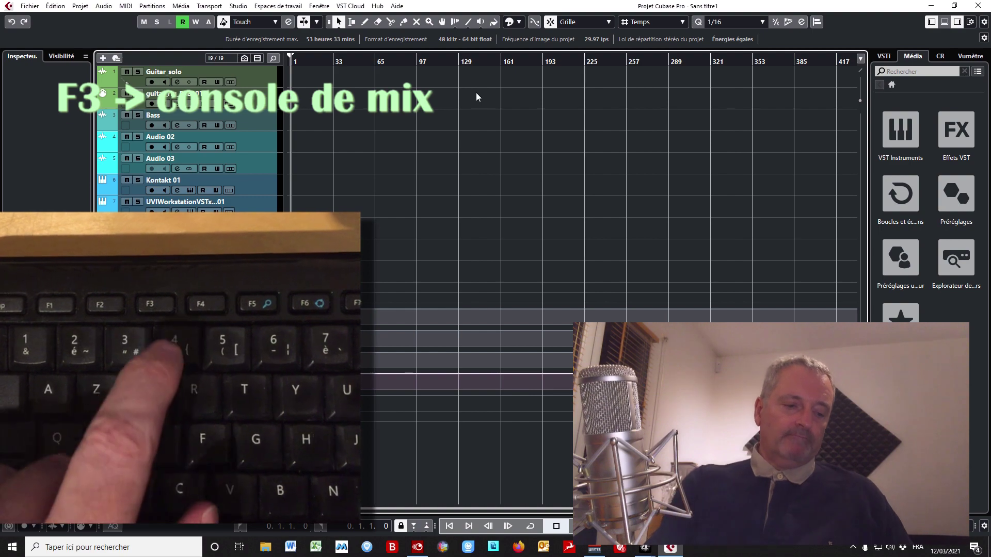
key(F3)
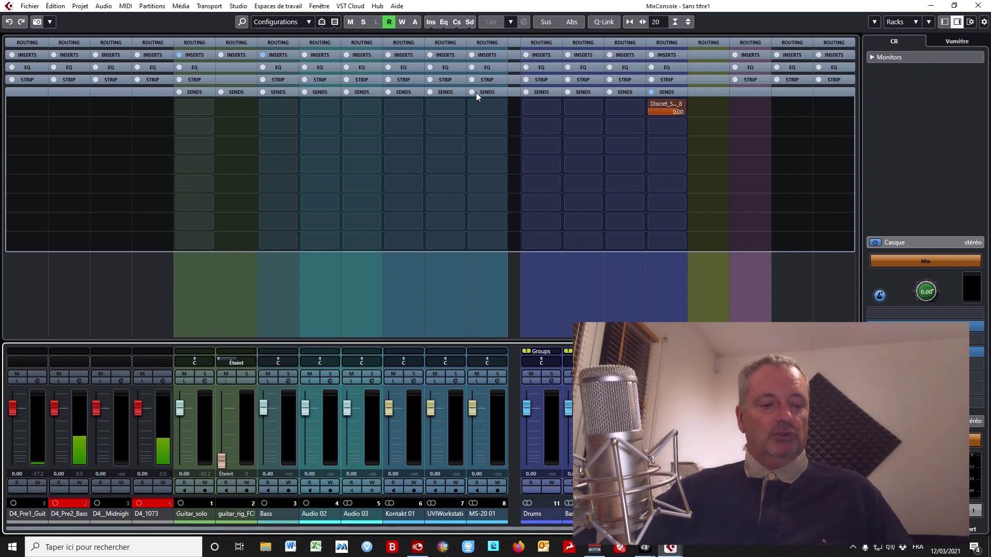
key(F3)
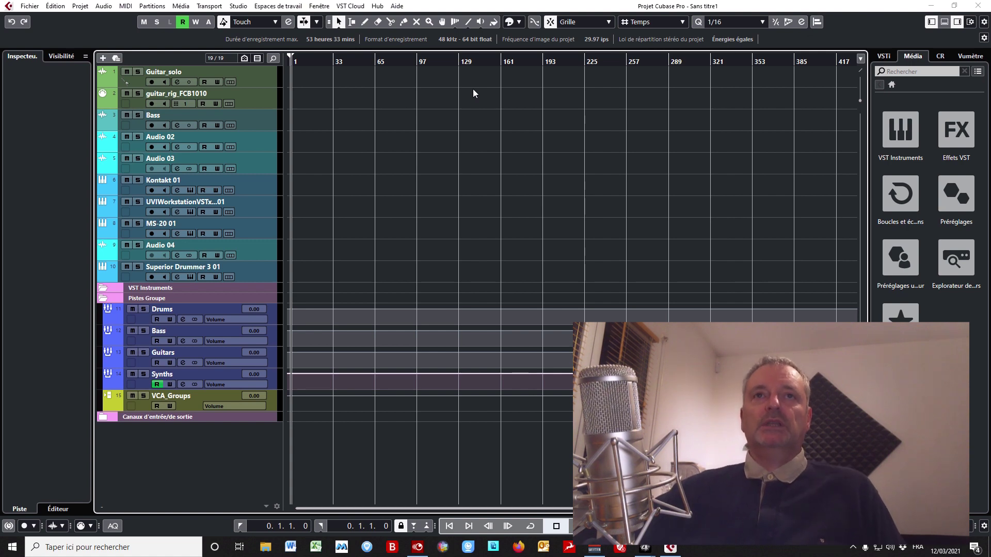
click(208, 7)
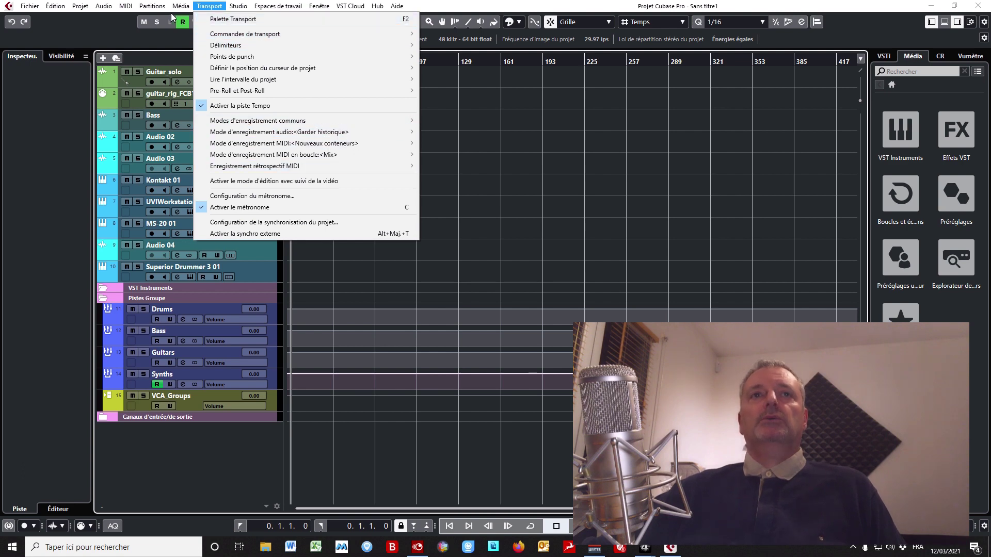
mouse_move(152, 7)
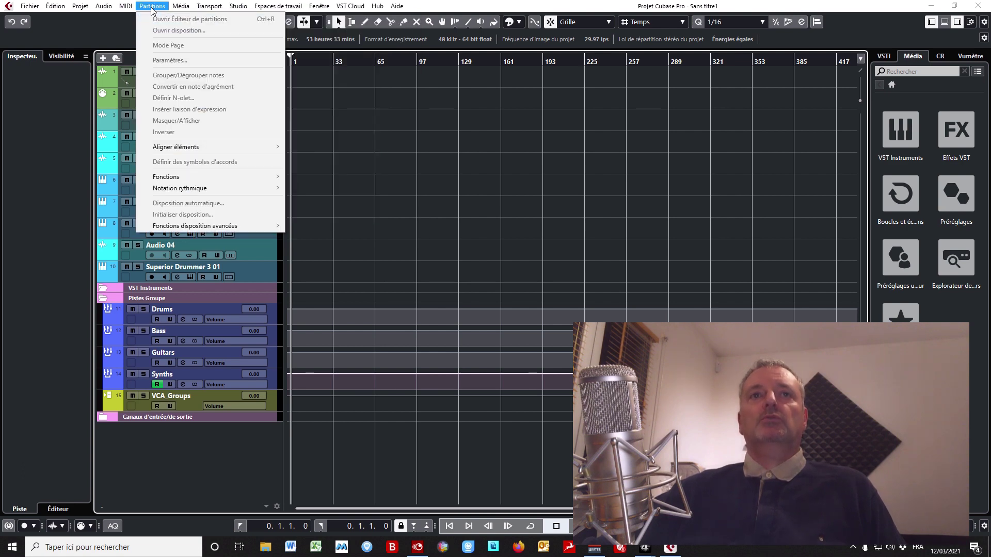
mouse_move(115, 12)
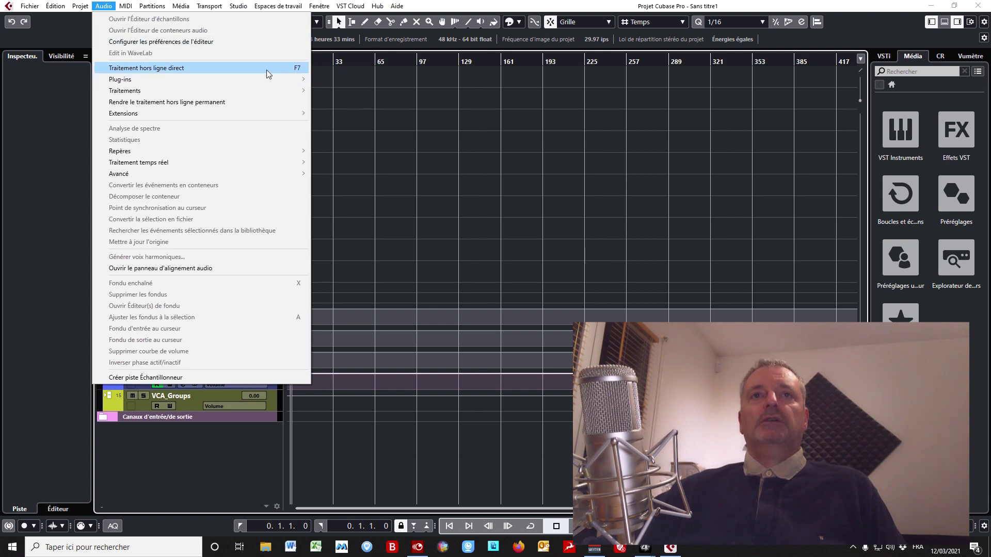
mouse_move(365, 12)
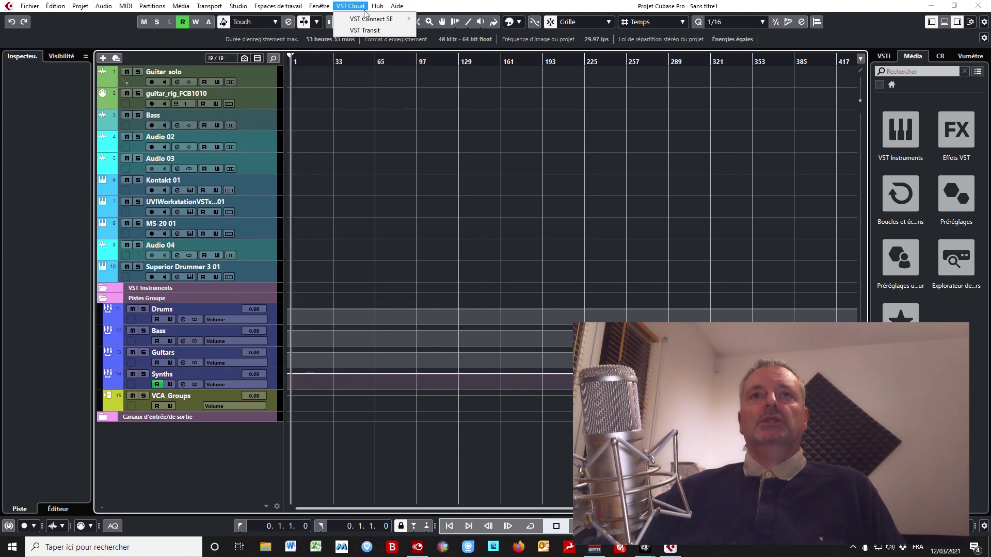
click(526, 90)
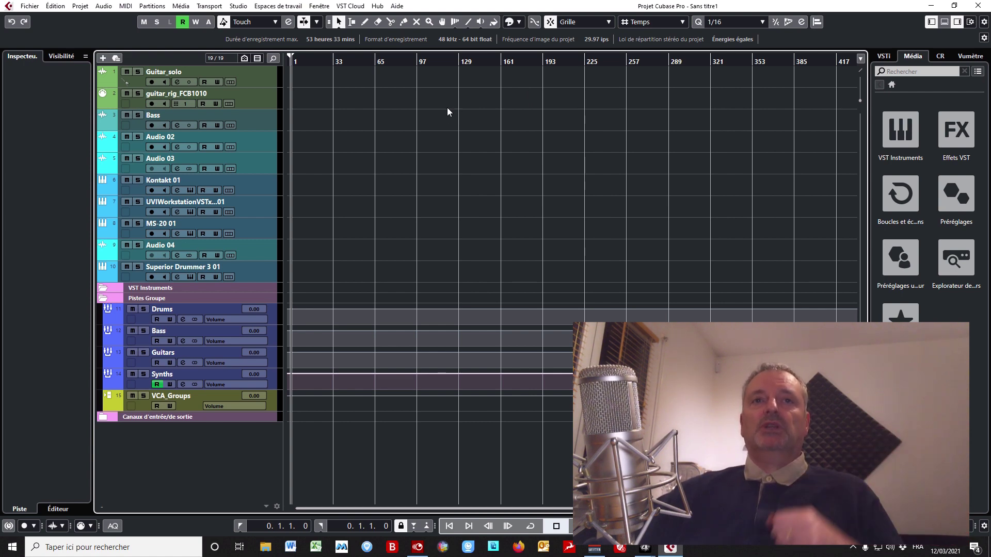
- Draw a part on the UVIWorkstation track from bar 33 to about bar 257 and return to the selection tool
right_click(382, 133)
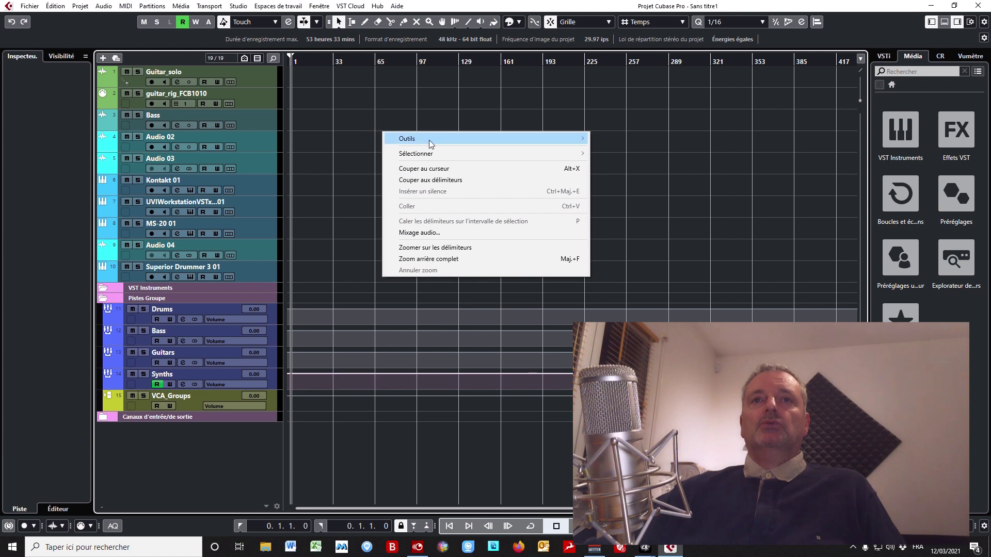
mouse_move(430, 138)
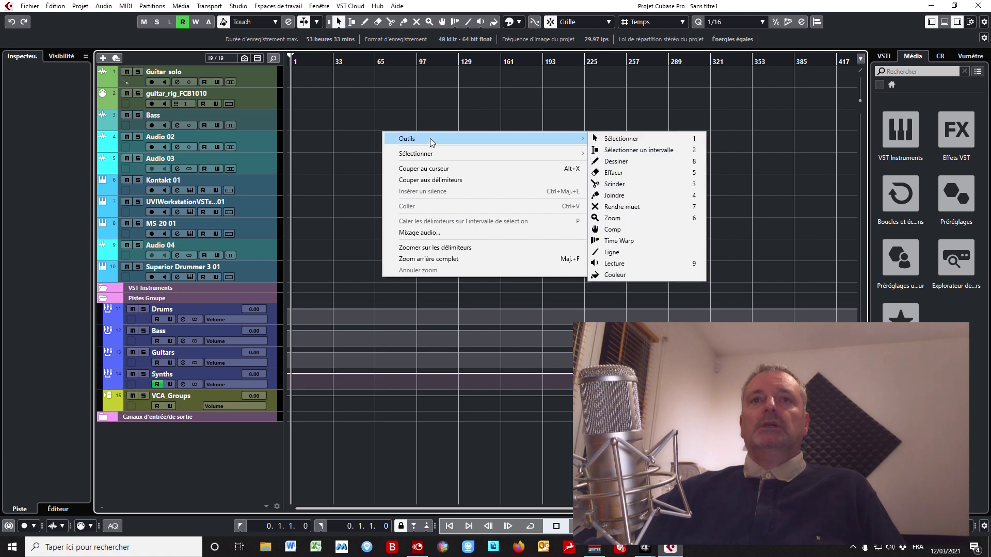
click(655, 162)
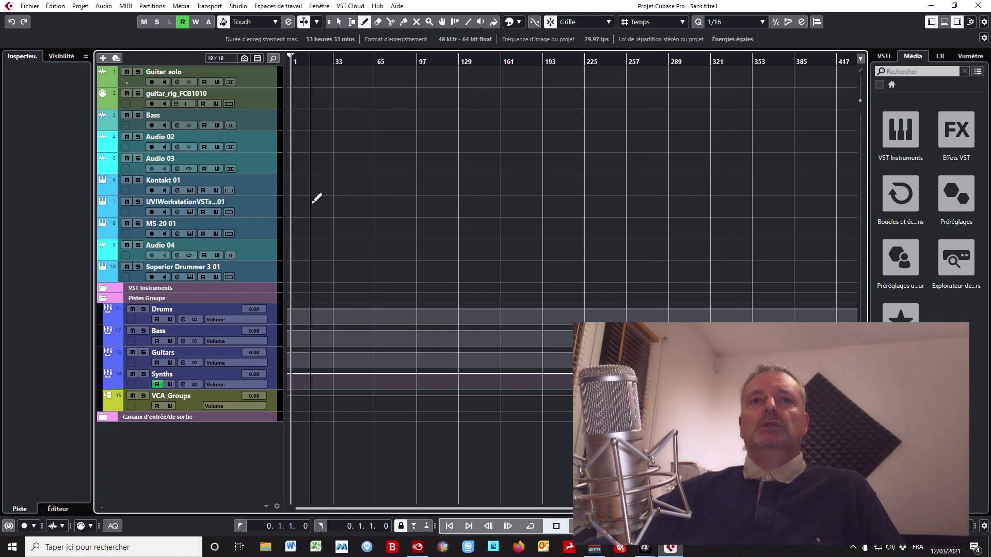
drag(336, 201, 634, 207)
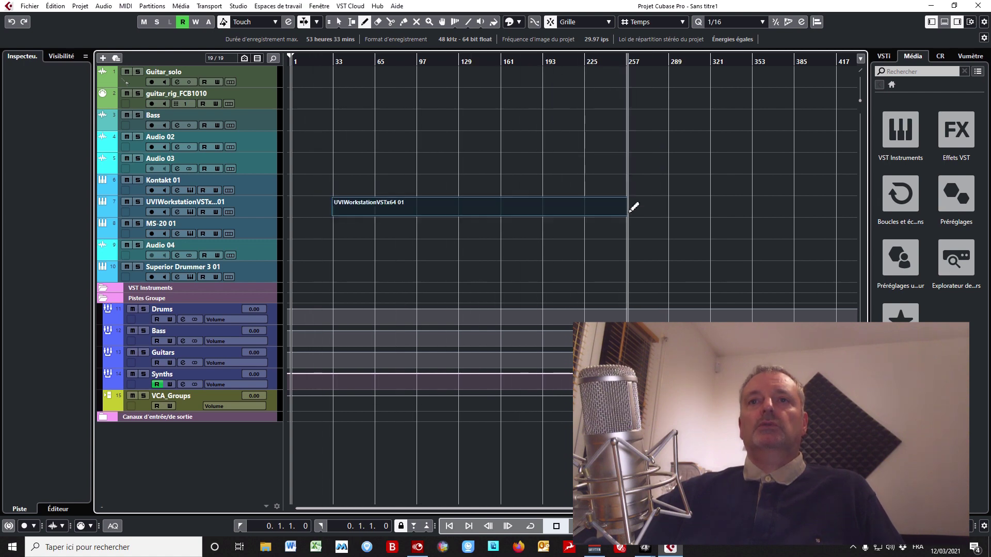
right_click(565, 179)
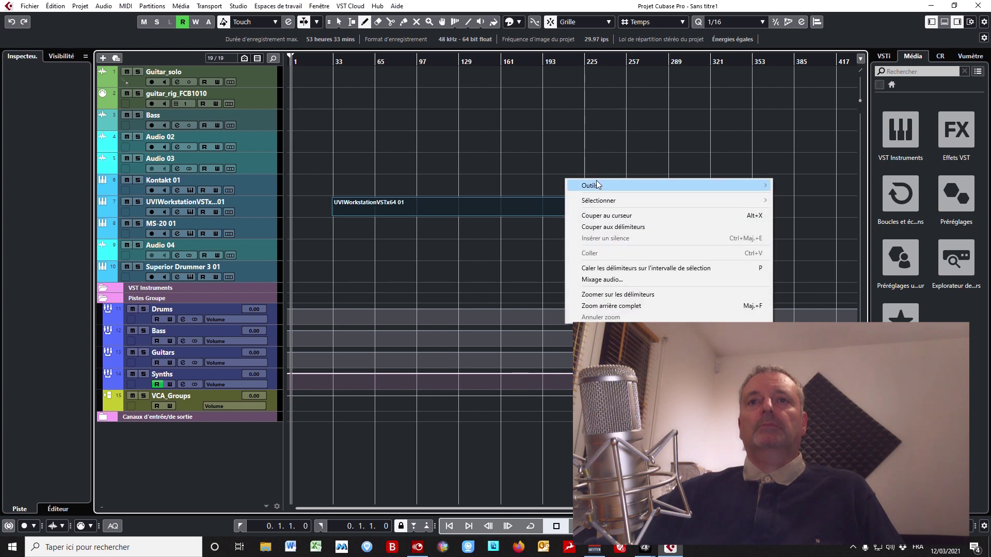
mouse_move(598, 185)
click(806, 186)
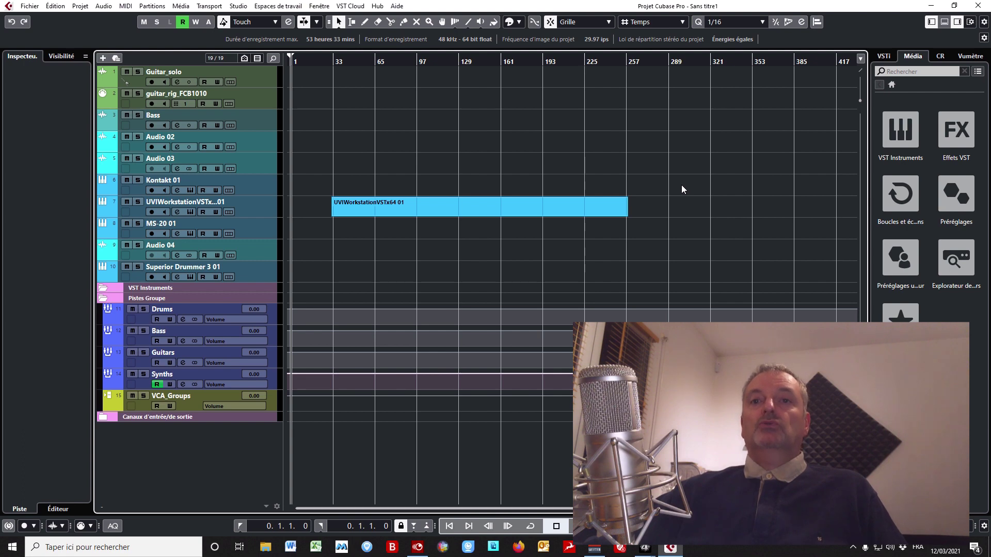
- Copy the part on the UVIWorkstation track and paste it directly after the original, at about bar 257
drag(481, 68, 481, 63)
click(440, 202)
click(393, 211)
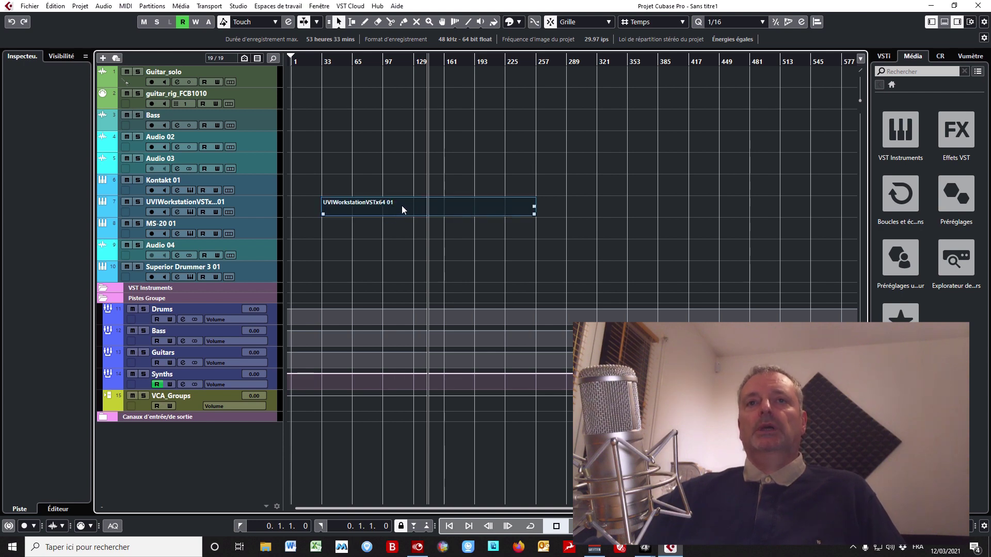
right_click(402, 206)
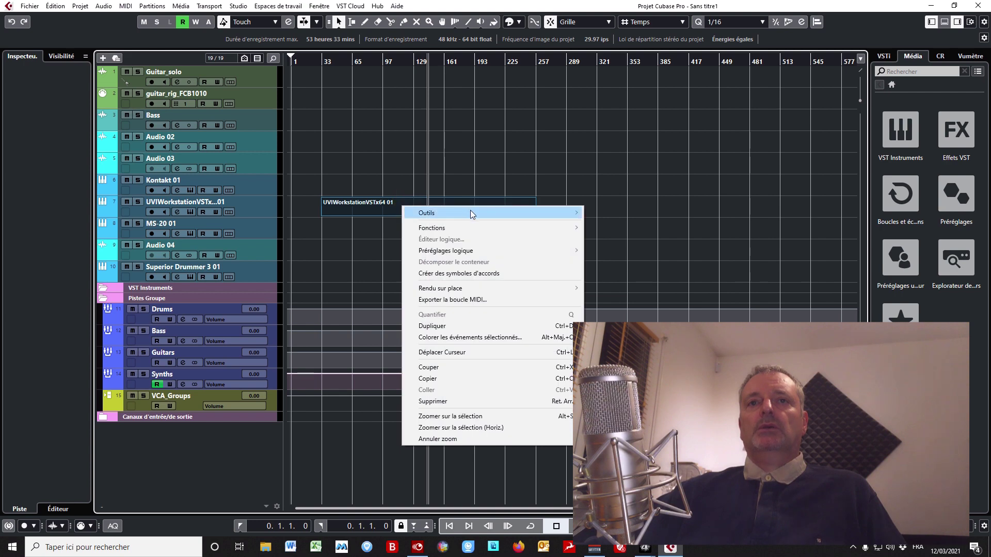
click(488, 379)
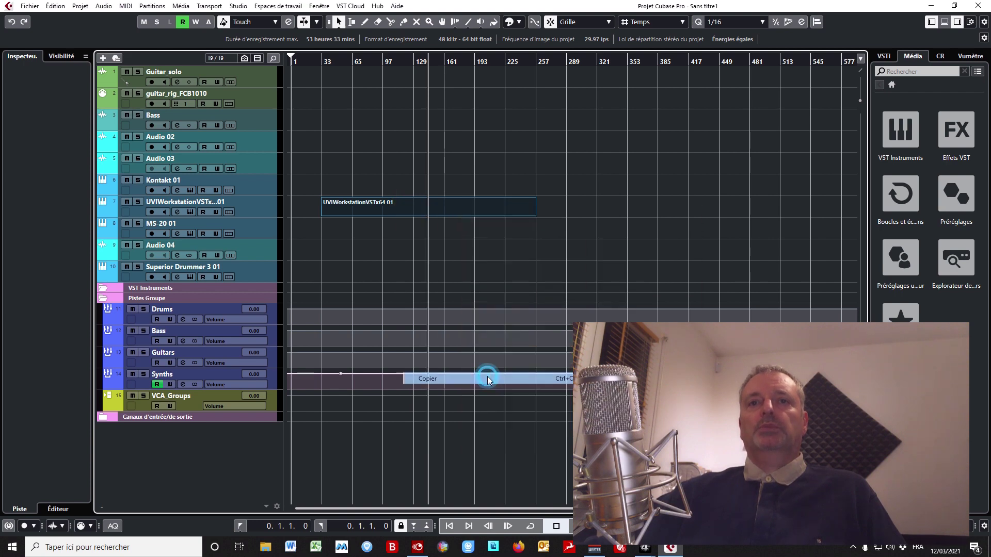
click(536, 64)
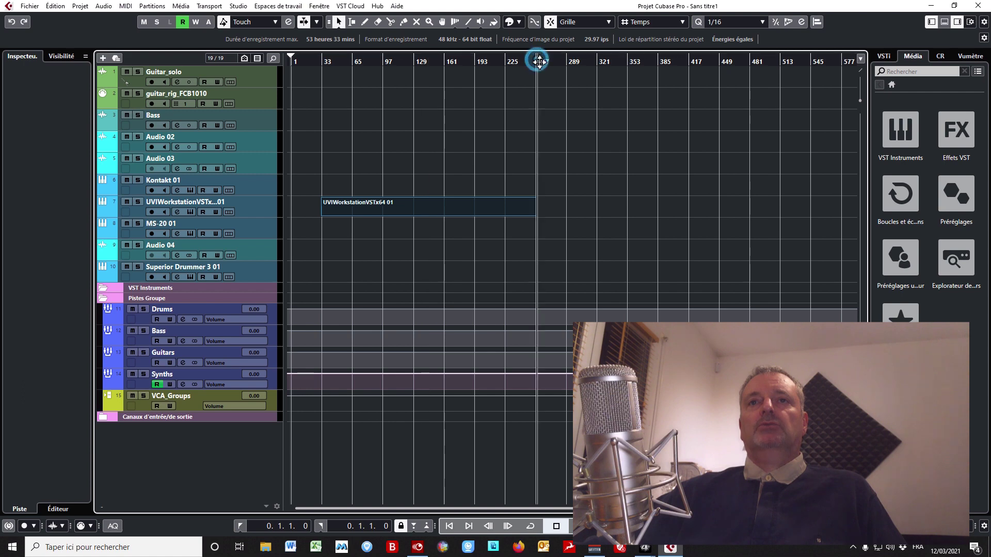
right_click(579, 174)
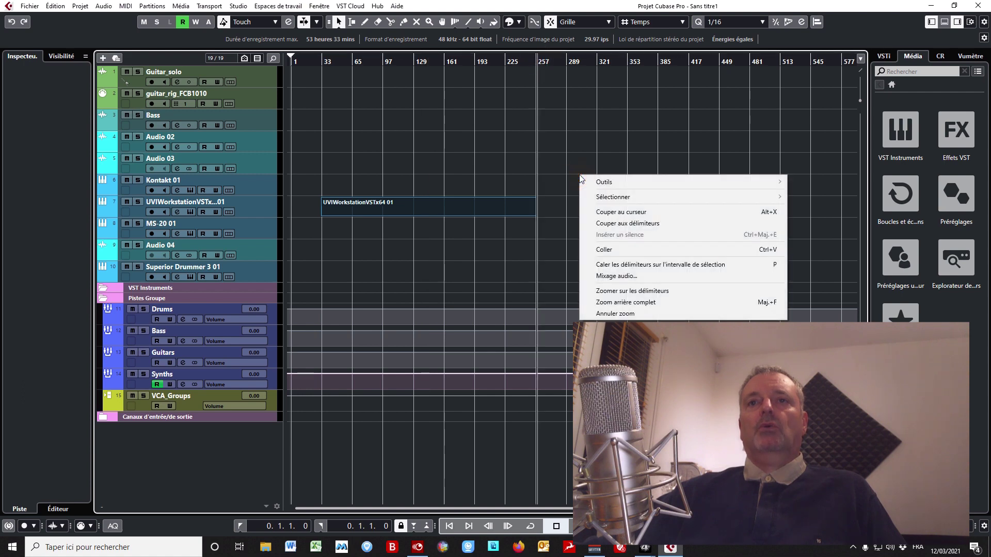
click(645, 249)
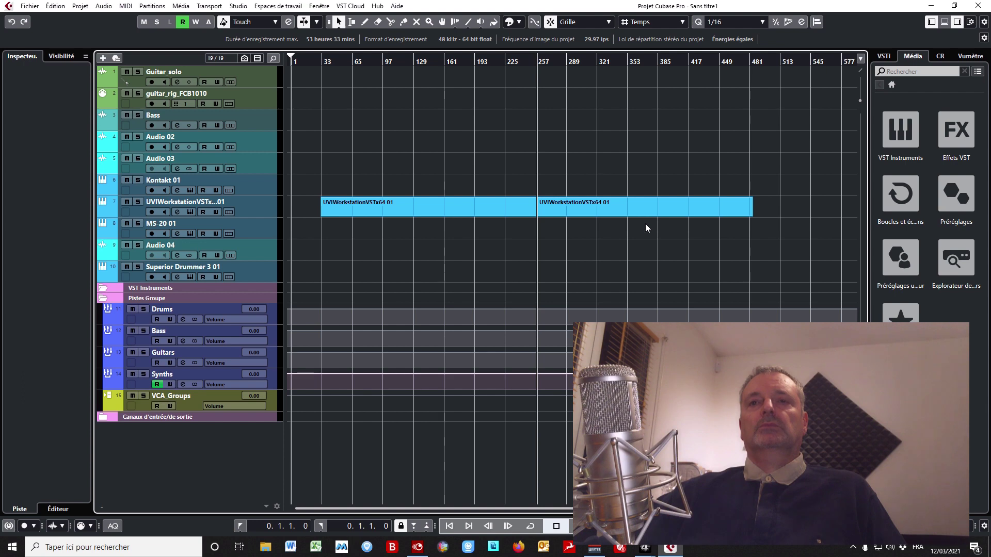
- Delete the pasted part and paste a fresh copy of the first UVIWorkstation part at the same position
click(652, 210)
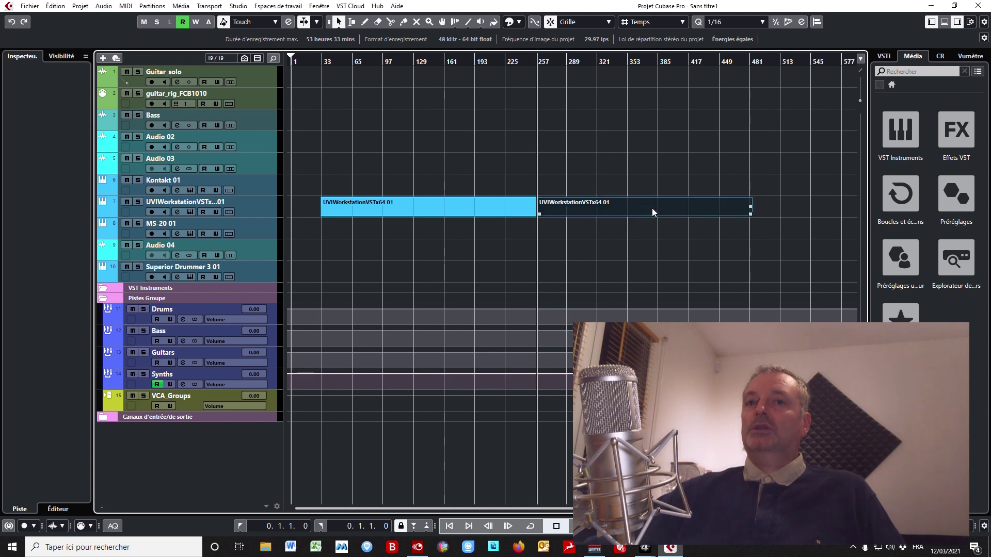
key(Delete)
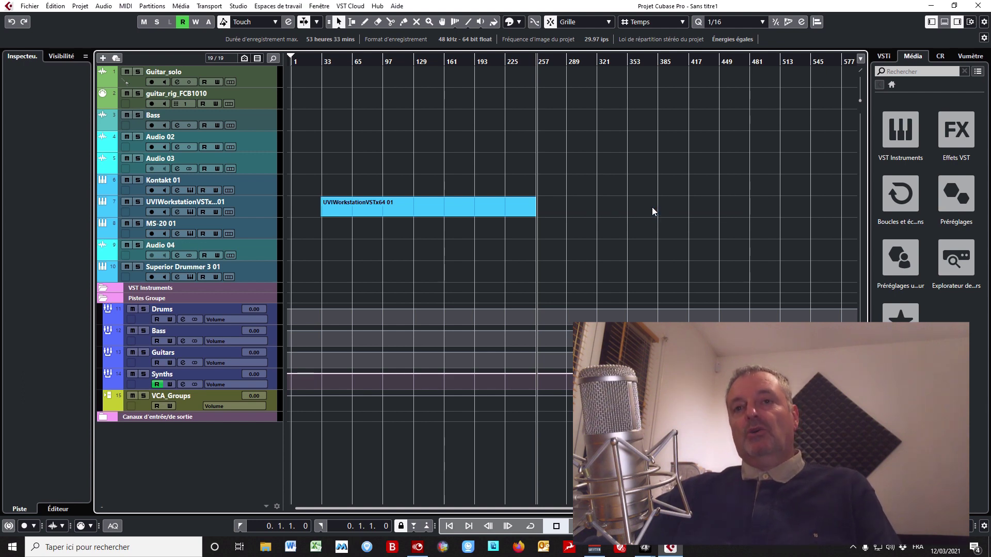
click(487, 210)
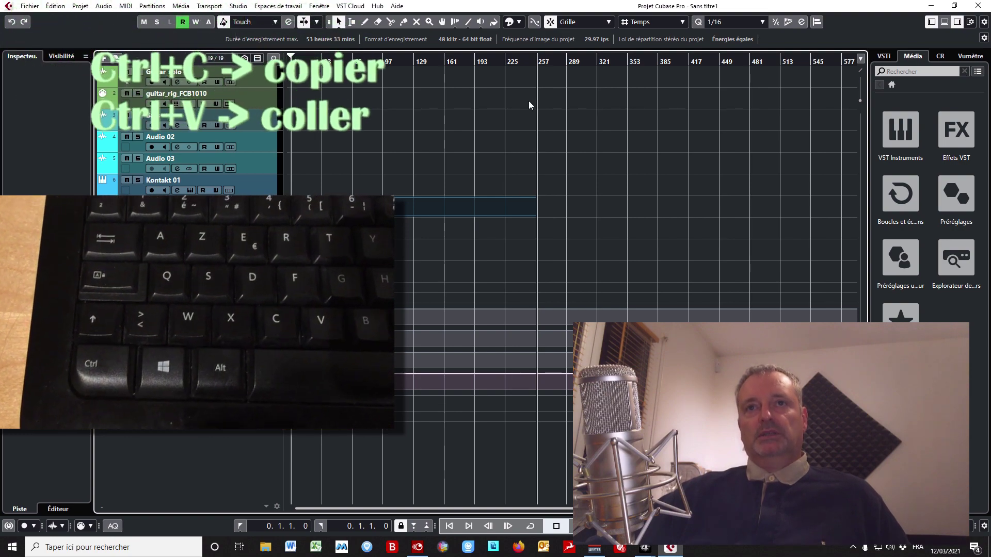
click(486, 207)
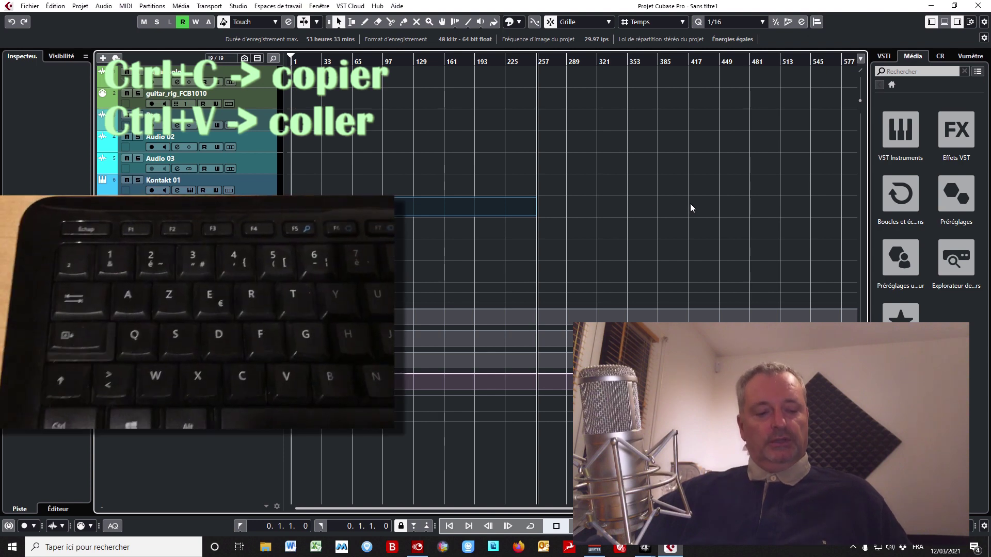
key(ctrl+c)
key(ctrl+v)
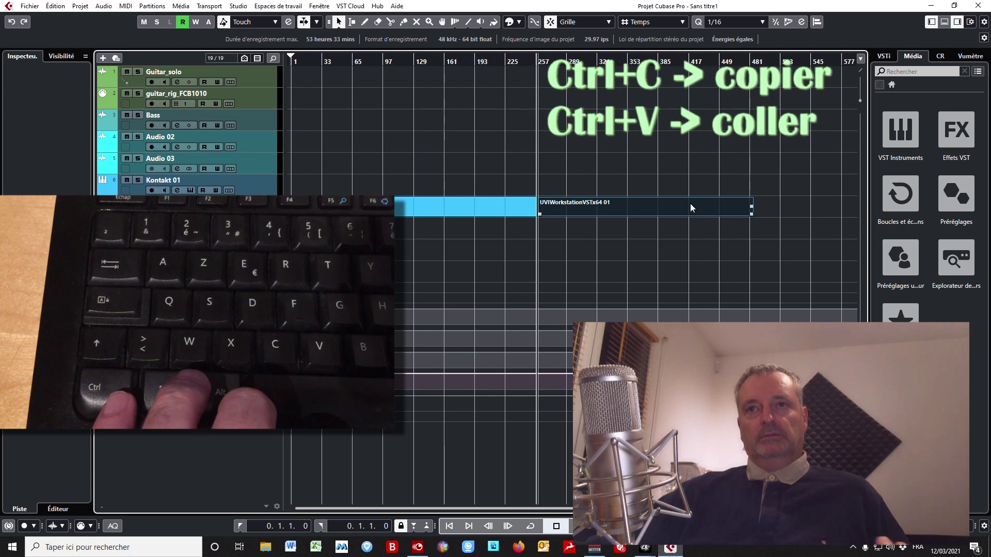
- Undo the last paste on the UVIWorkstation track
right_click(618, 202)
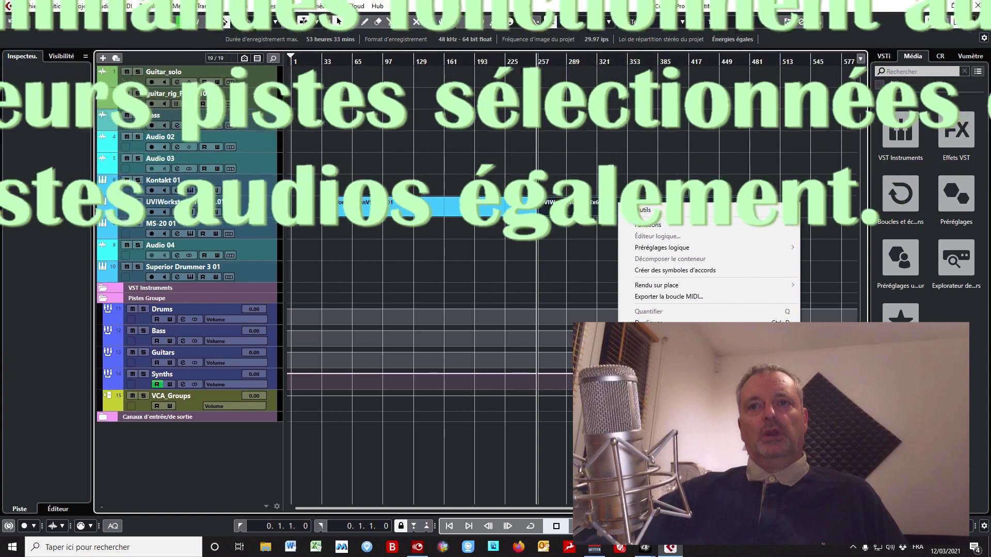
key(Escape)
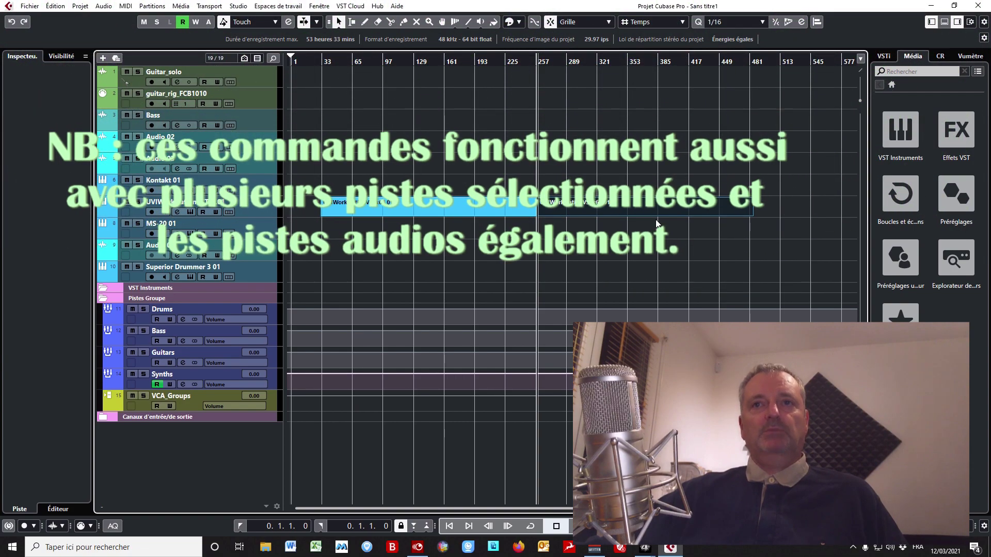
key(ctrl+z)
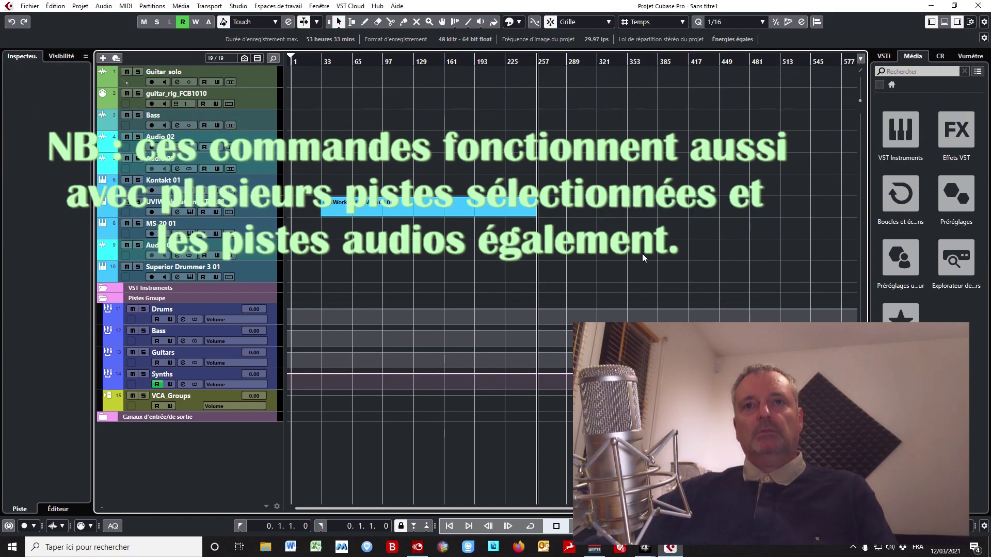
key(ctrl+z)
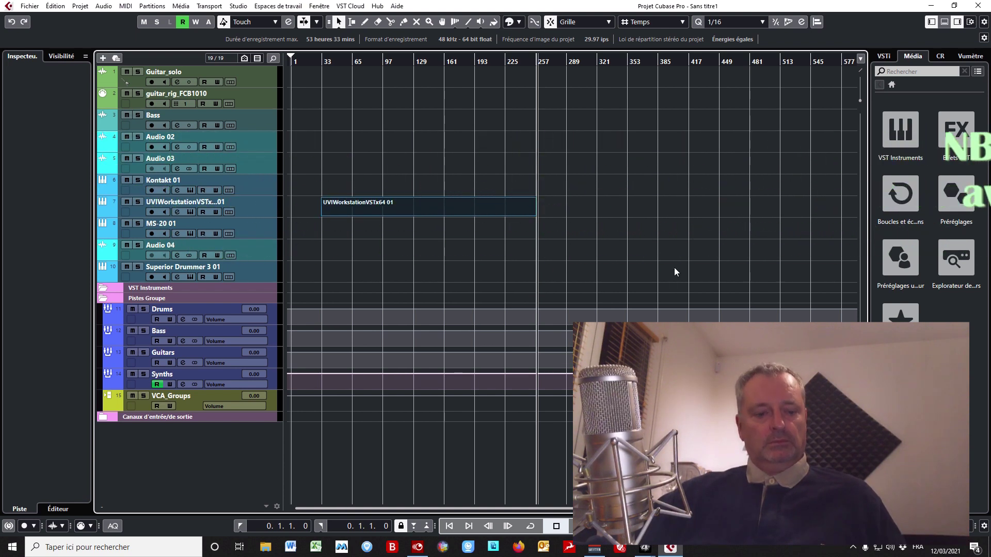
- Duplicate the selected UVIWorkstation part and delete the duplicate
key(ctrl+d)
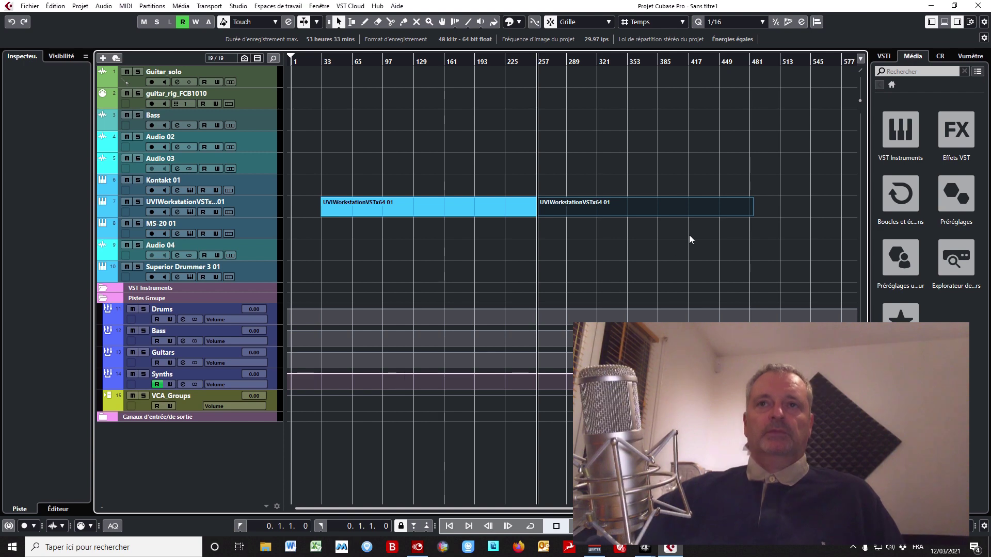
key(Delete)
- Duplicate the remaining UVIWorkstation part directly after itself and select the duplicate
click(443, 202)
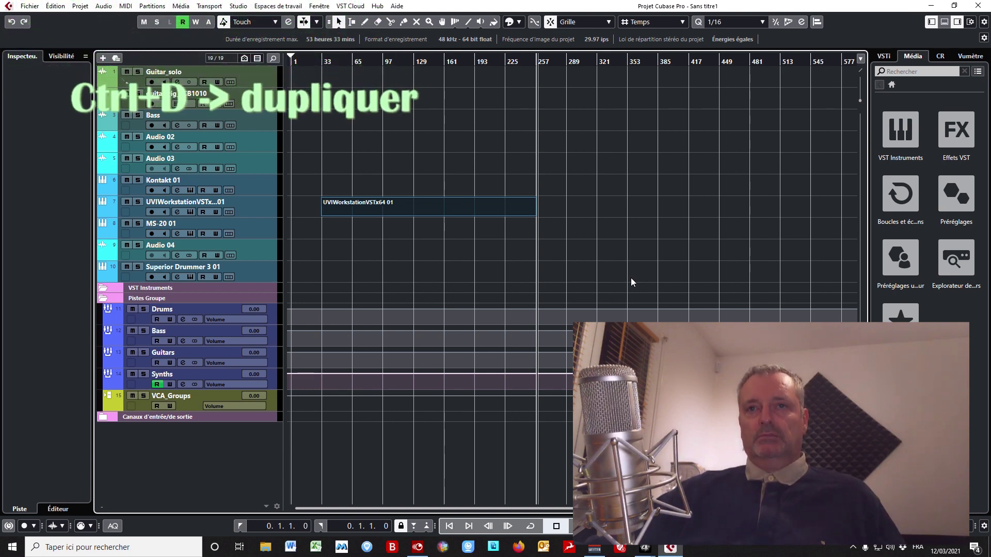
key(ctrl+d)
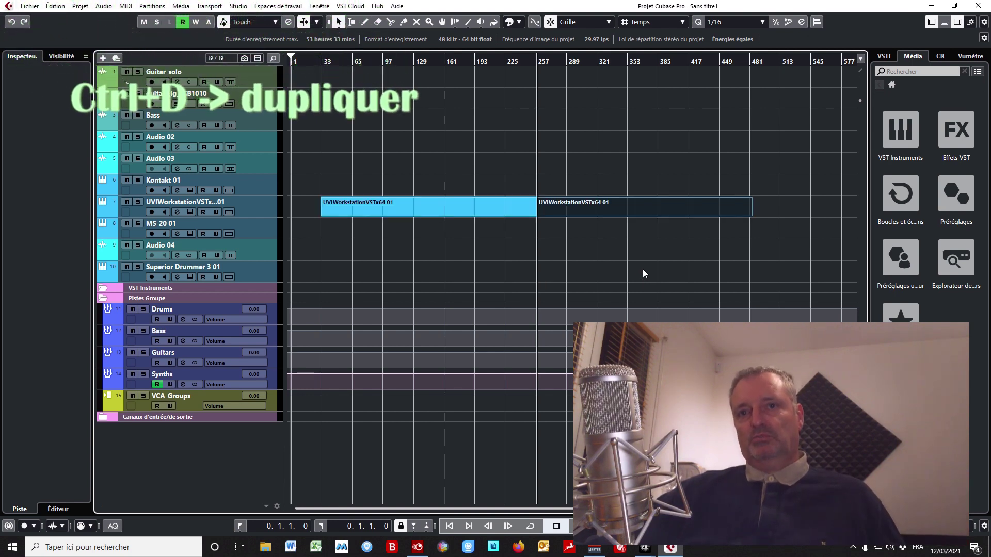
click(643, 269)
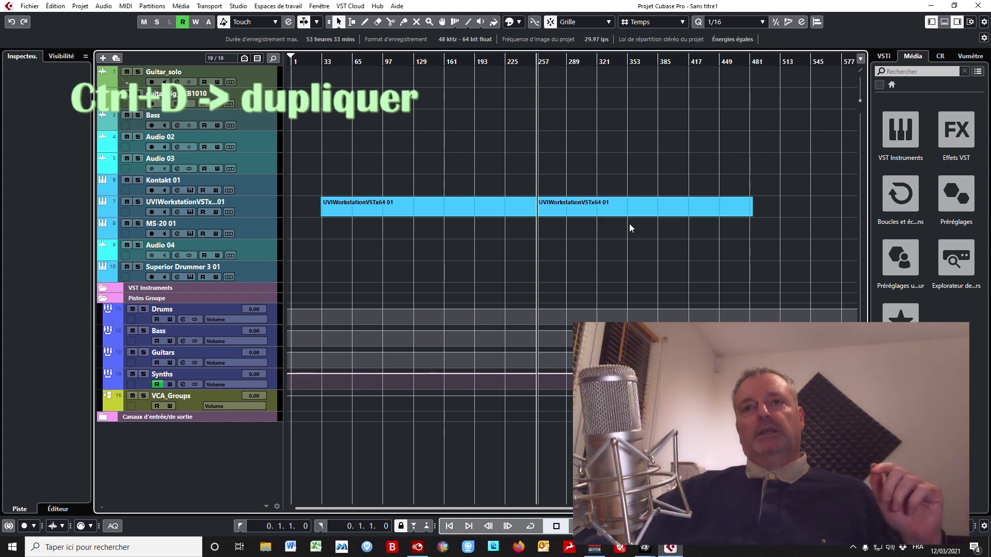
click(636, 209)
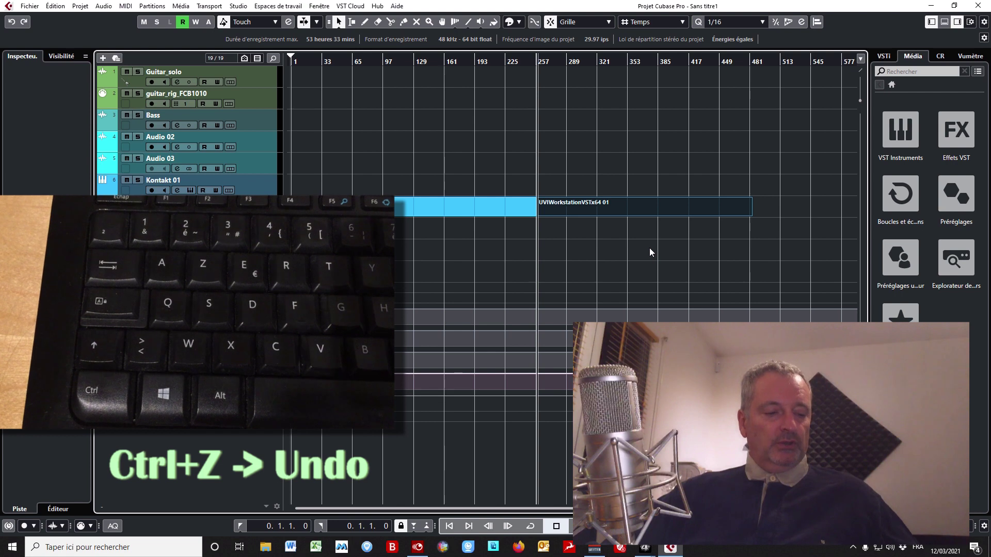
- Undo the latest edits to the parts on the UVIWorkstation track
key(ctrl+z)
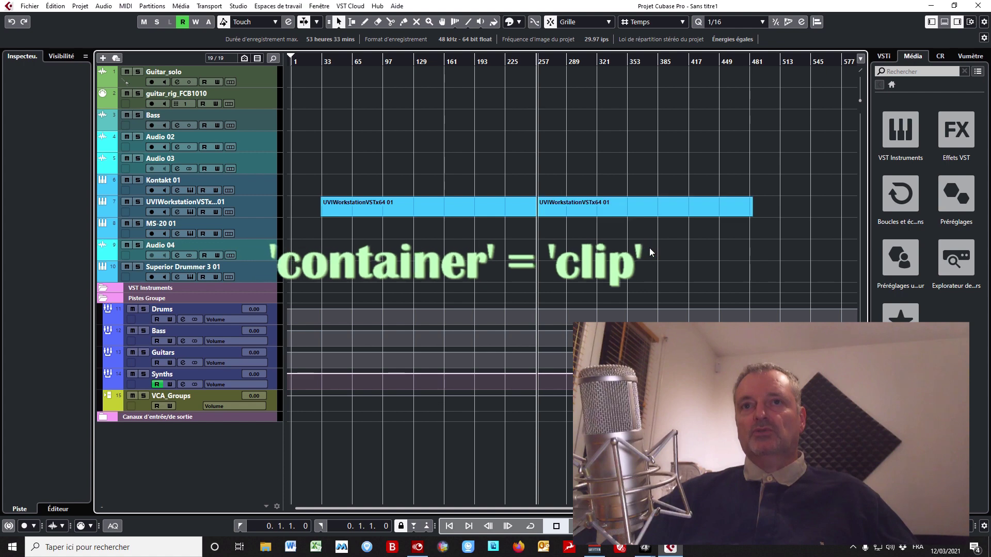
key(ctrl+z)
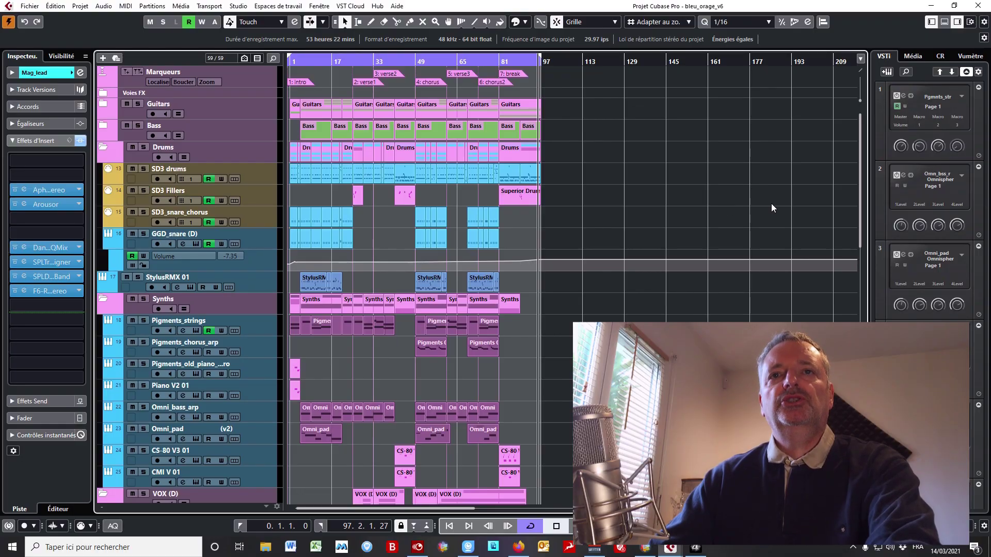
- Zoom the project timeline horizontally in and out to examine the arrangement from the intro to the break section
key(h)
key(h)
key(h)
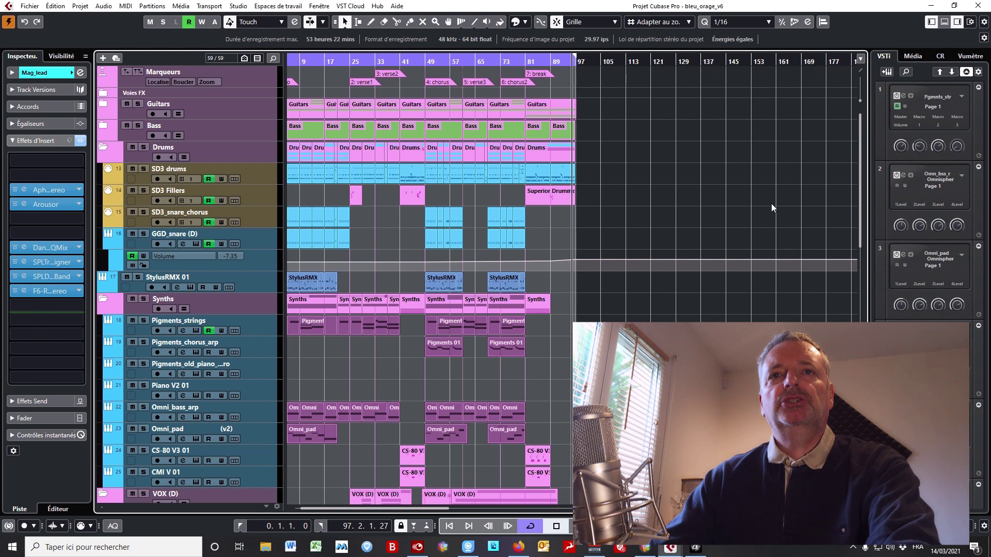
key(h)
key(h)
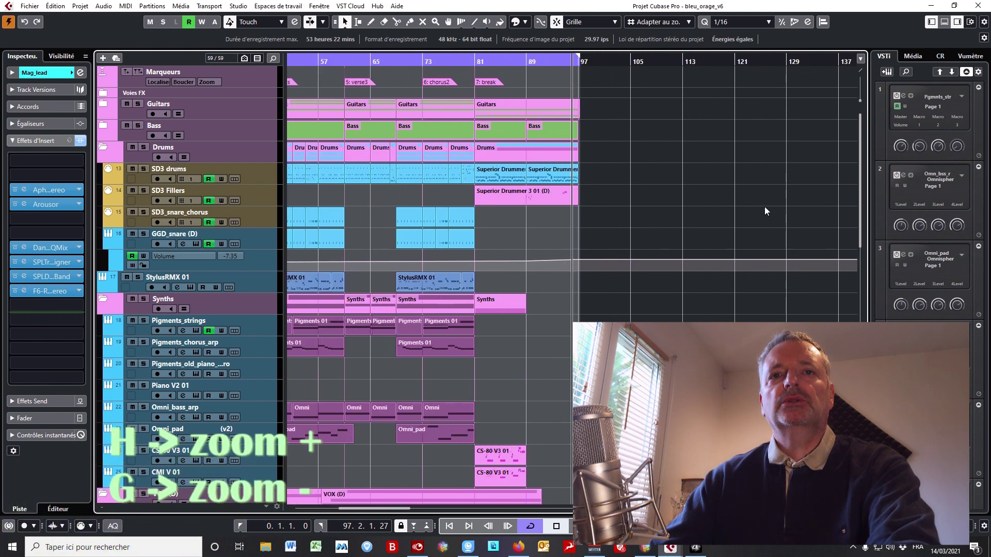
drag(370, 507, 327, 507)
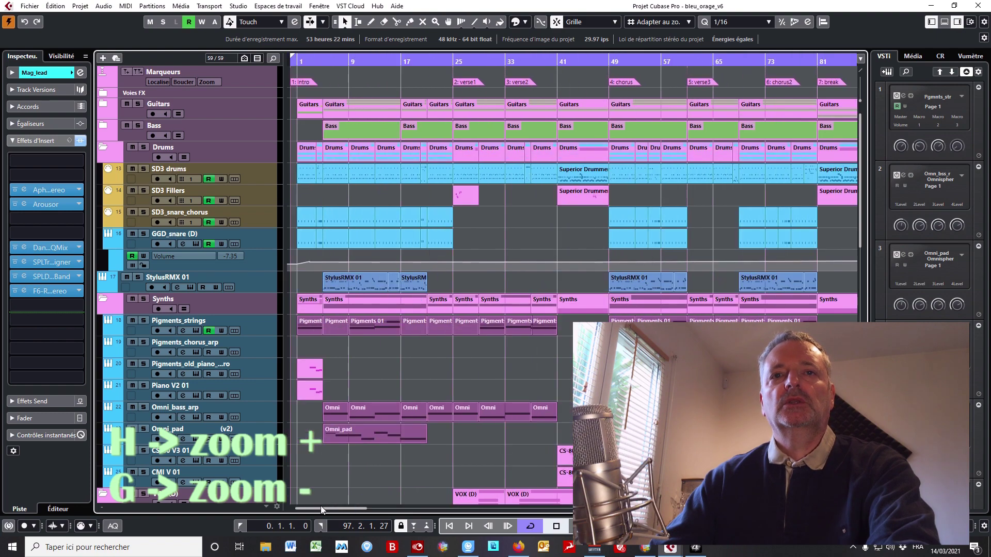
key(g)
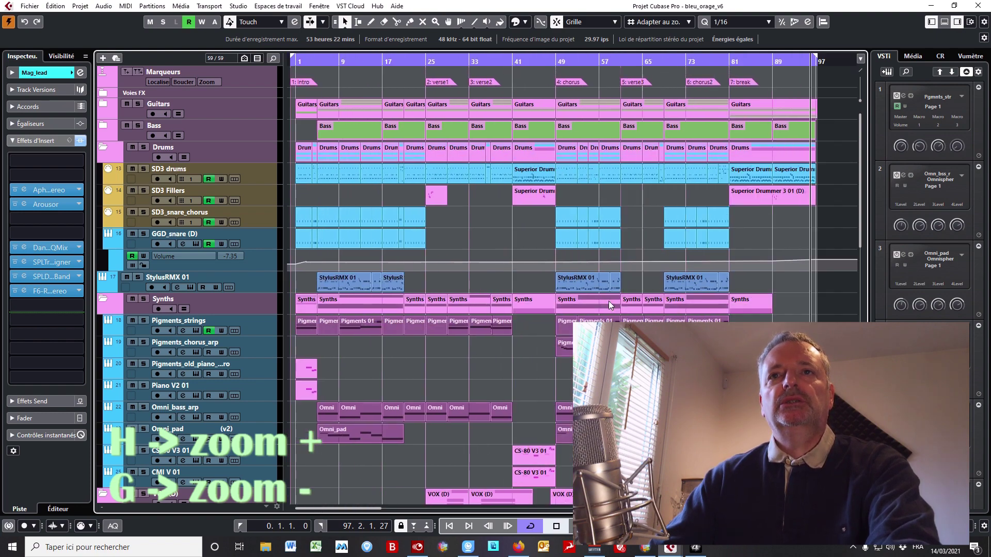
key(g)
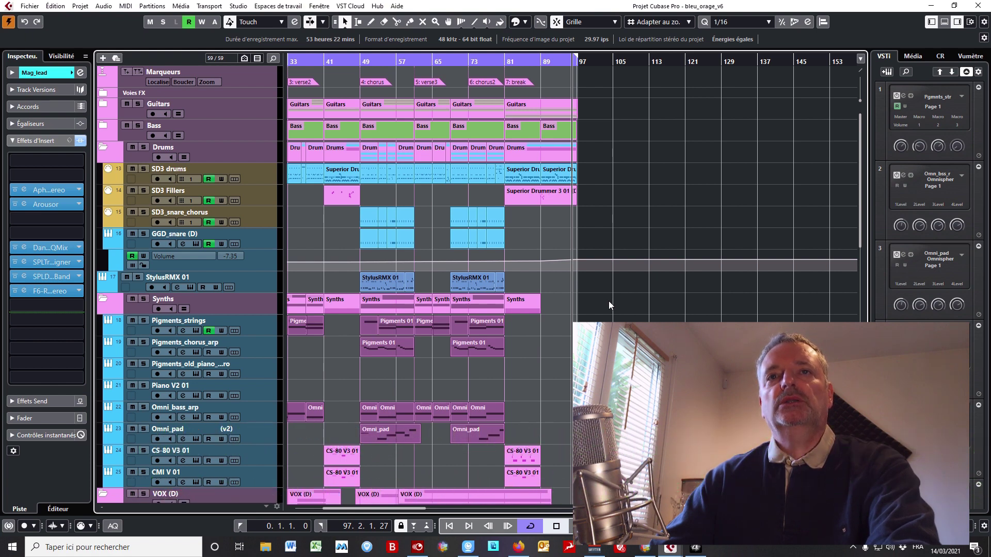
key(h)
key(h)
key(h)
key(h)
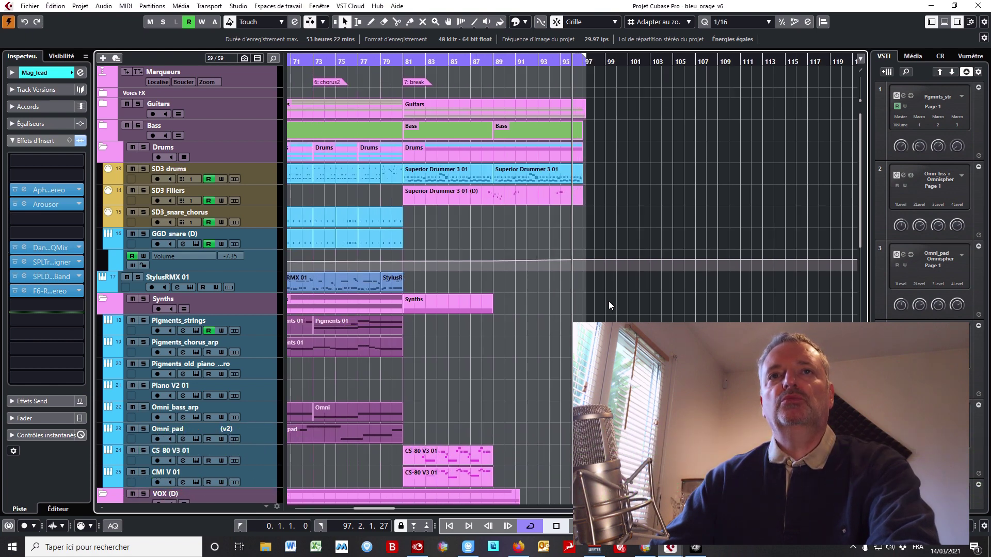
- Widen and narrow the channel strips in the MixConsole, and return to the project window
key(F3)
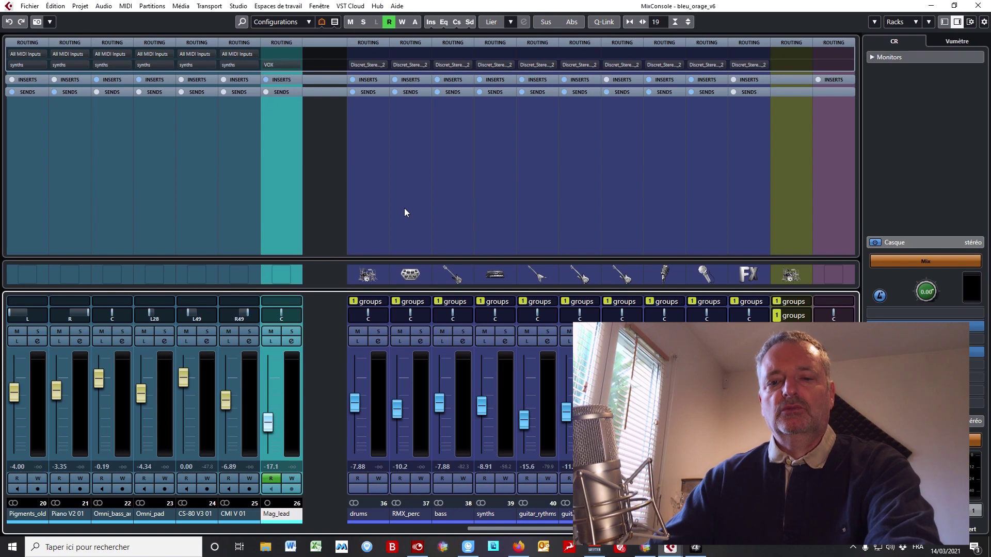
key(h)
key(h)
key(h)
key(h)
key(g)
key(g)
key(g)
key(g)
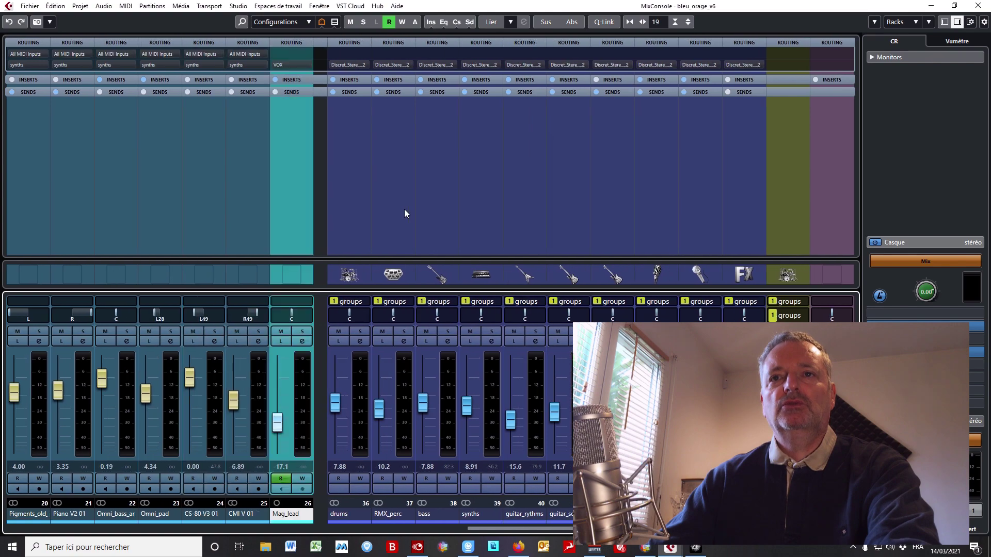
key(g)
key(g)
key(g)
key(g)
key(g)
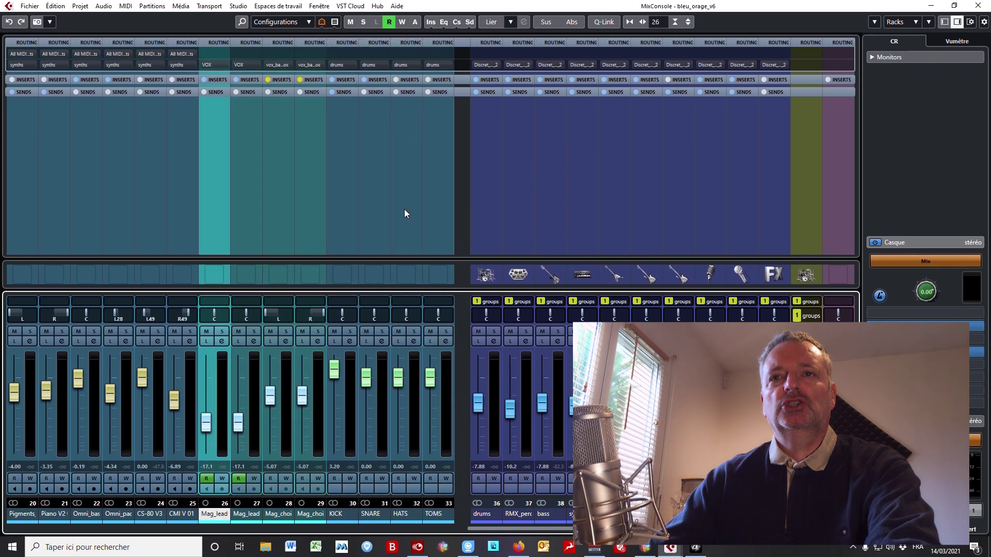
key(g)
key(F3)
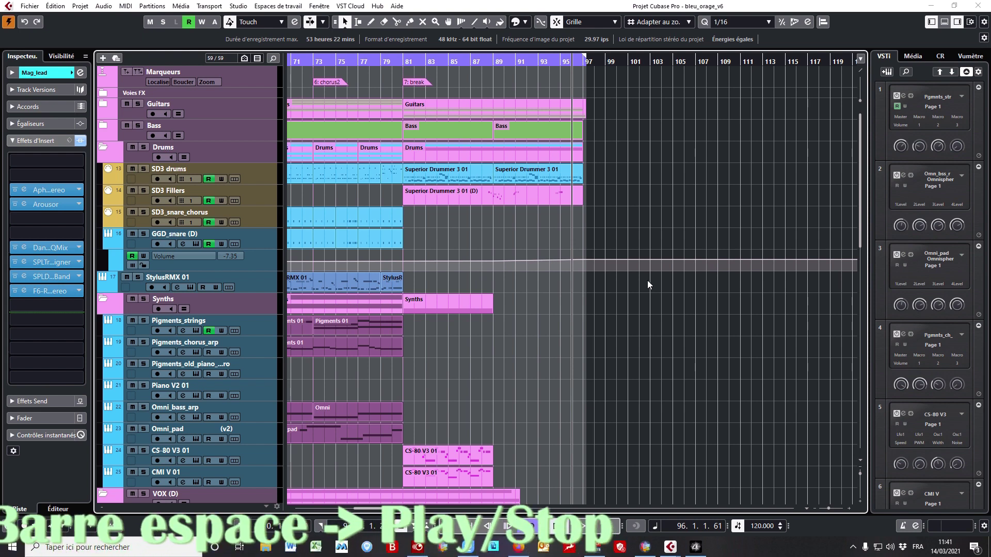
- Start and stop playback of the project twice
key(space)
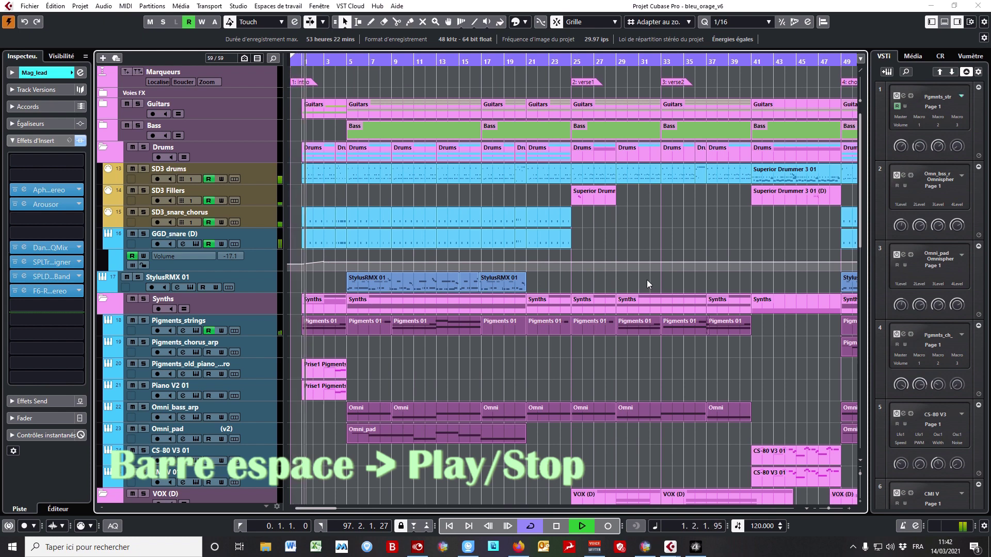
key(space)
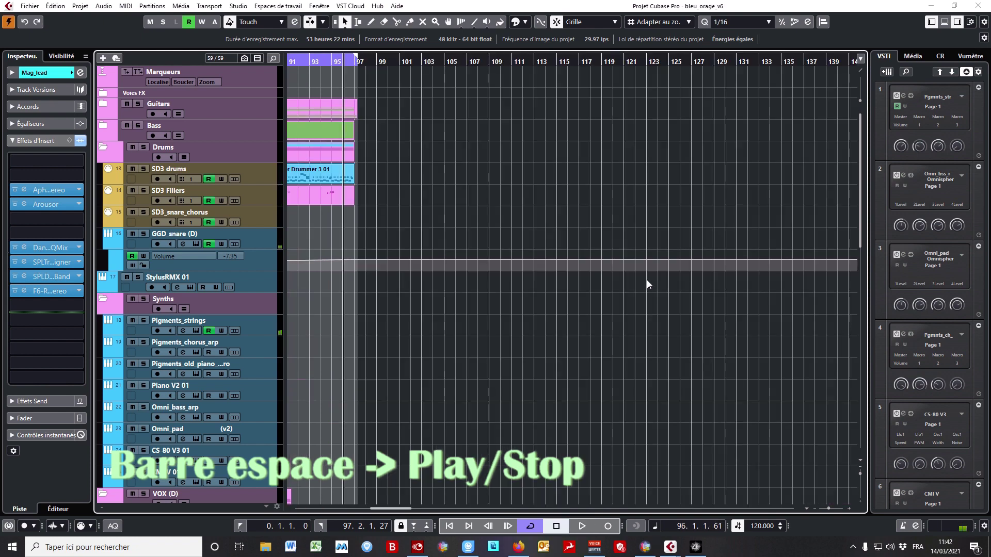
key(space)
key(space)
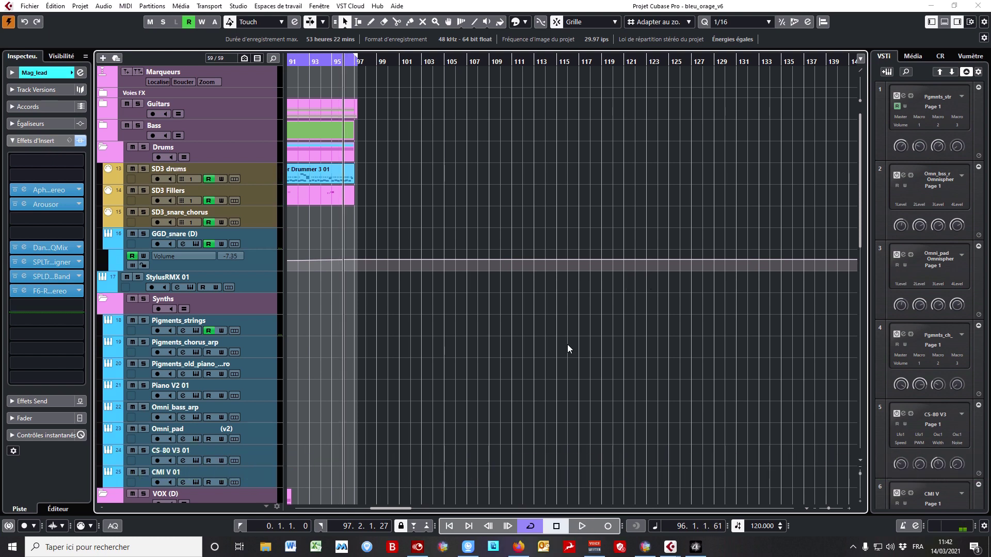
- Select the Pigments_chorus_arp track and toggle the metronome click off and on, leaving it active
drag(389, 508, 315, 508)
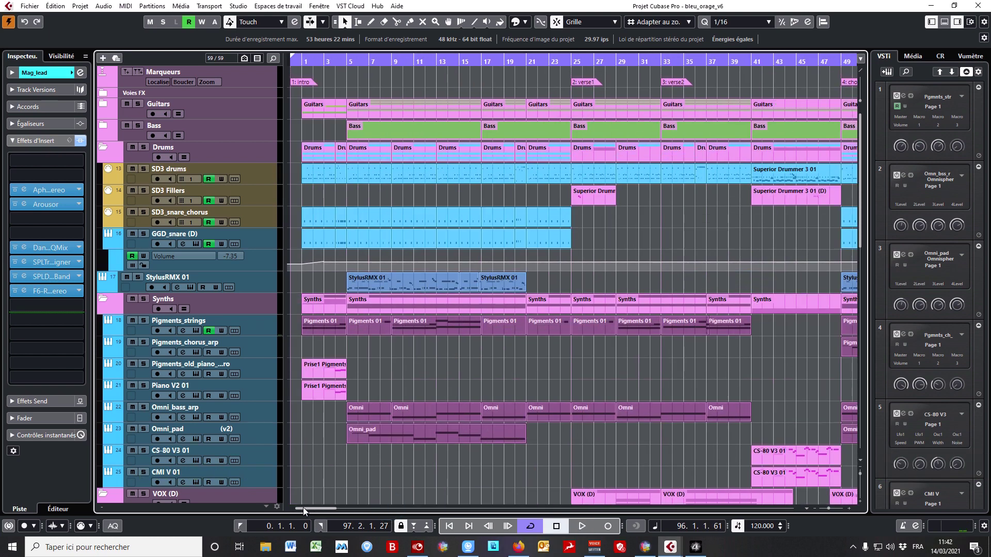
click(587, 355)
key(c)
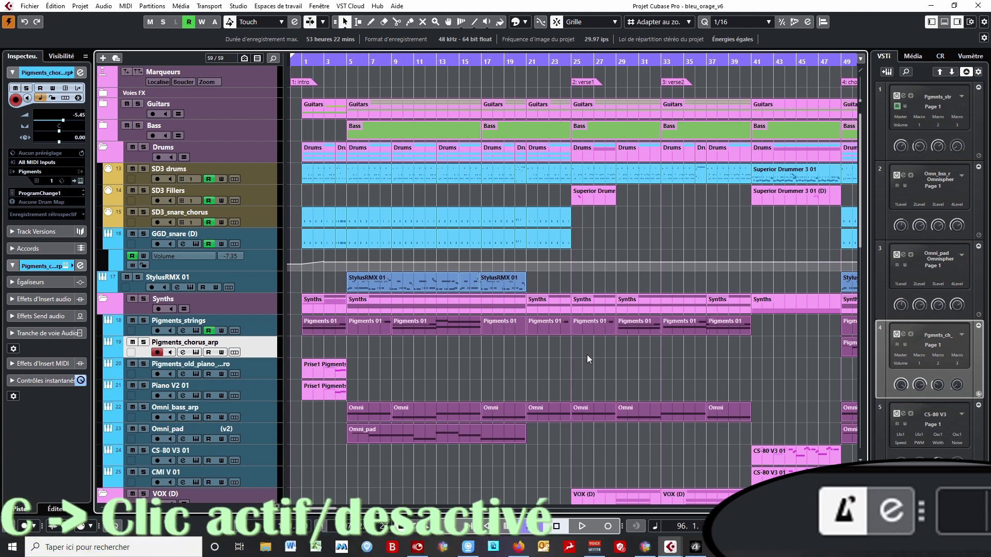
key(c)
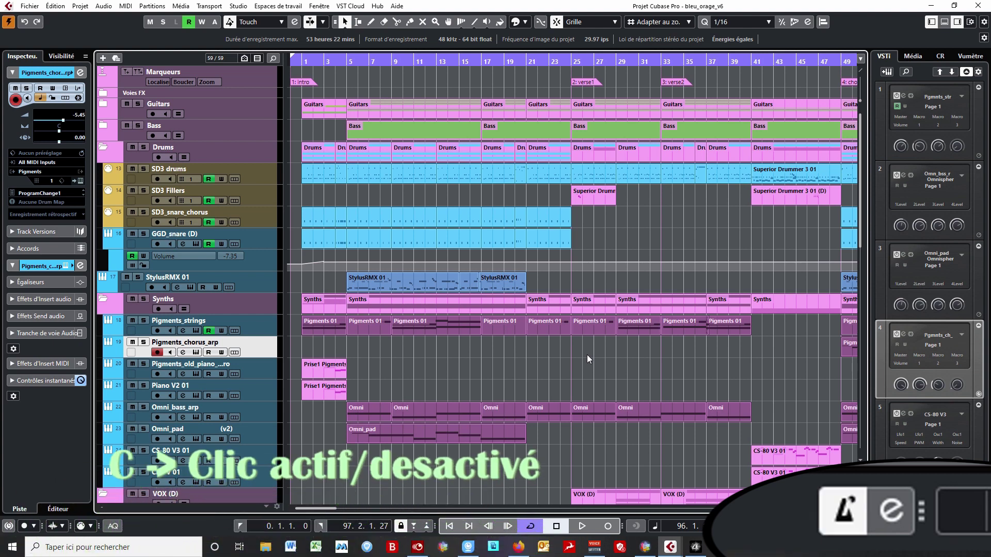
key(c)
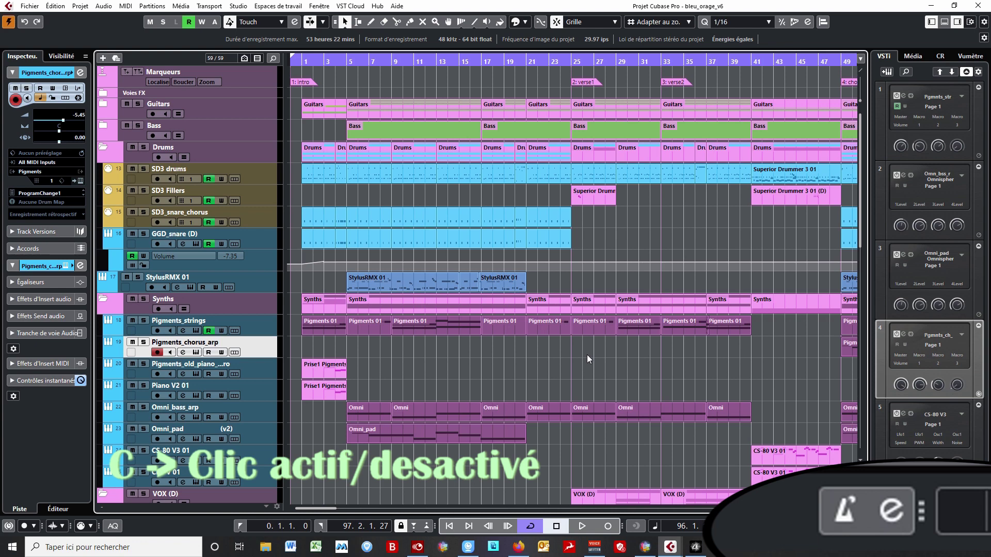
key(c)
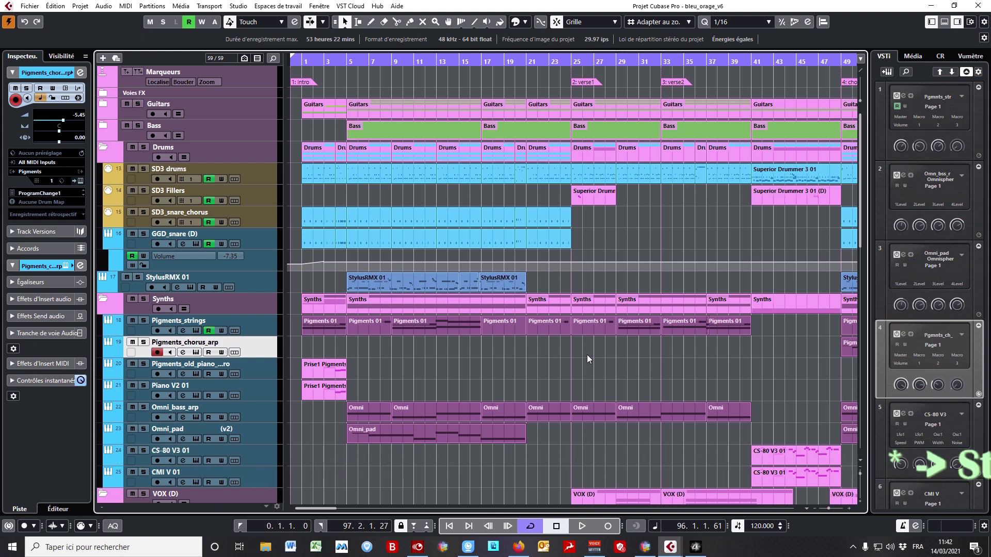
- Record a short take on the Pigments_chorus_arp track and save the project
key(KP_Multiply)
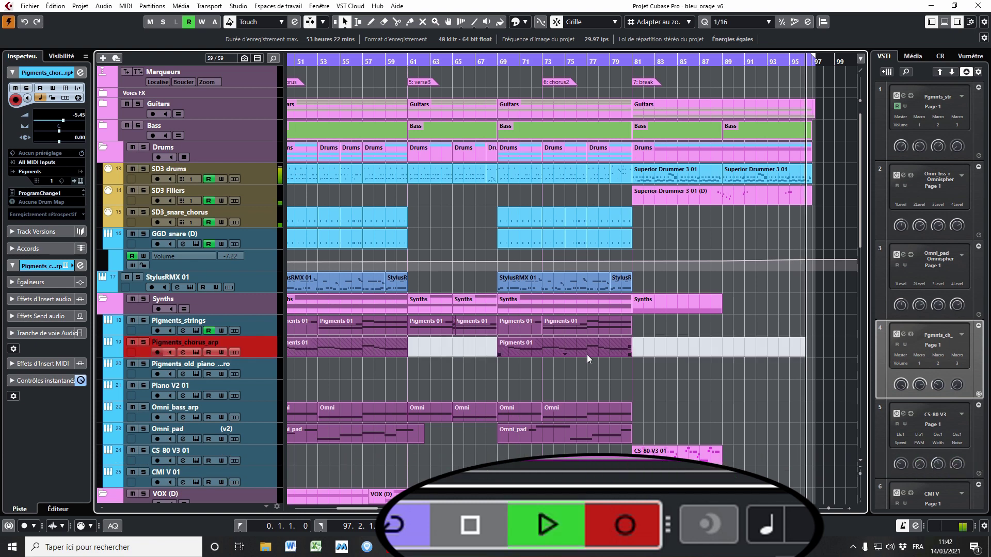
key(KP_Multiply)
key(space)
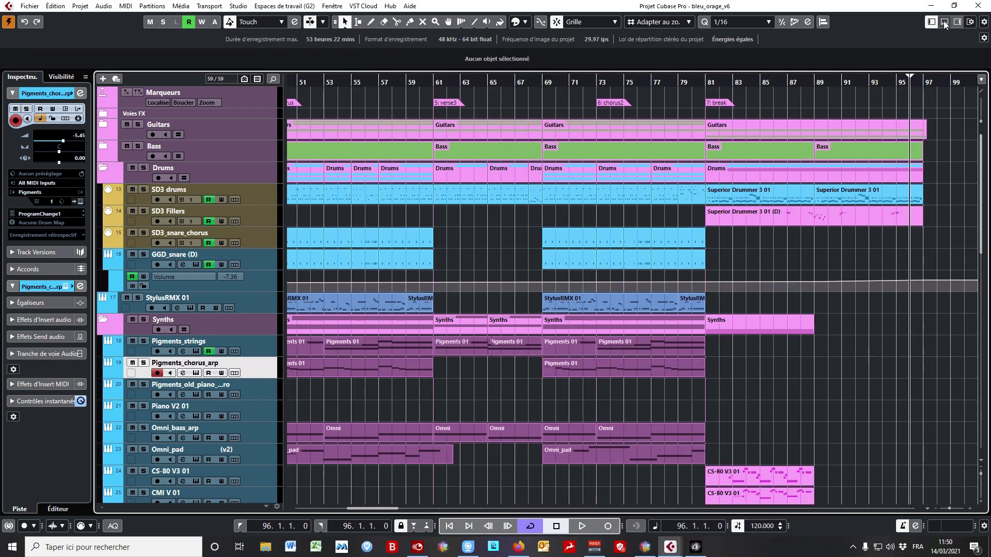
key(ctrl+s)
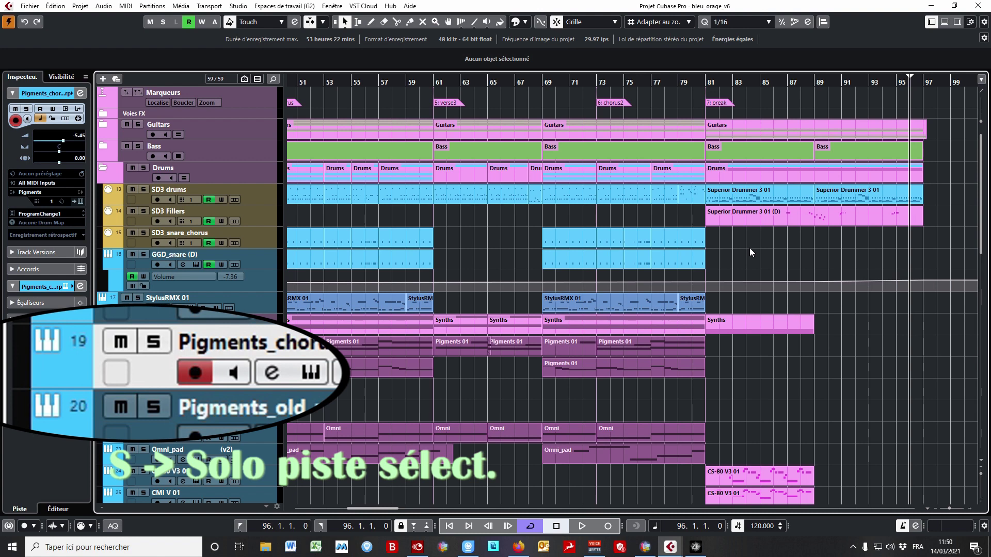
- Solo and unsolo the Pigments_chorus_arp track, and mute and unmute it
key(s)
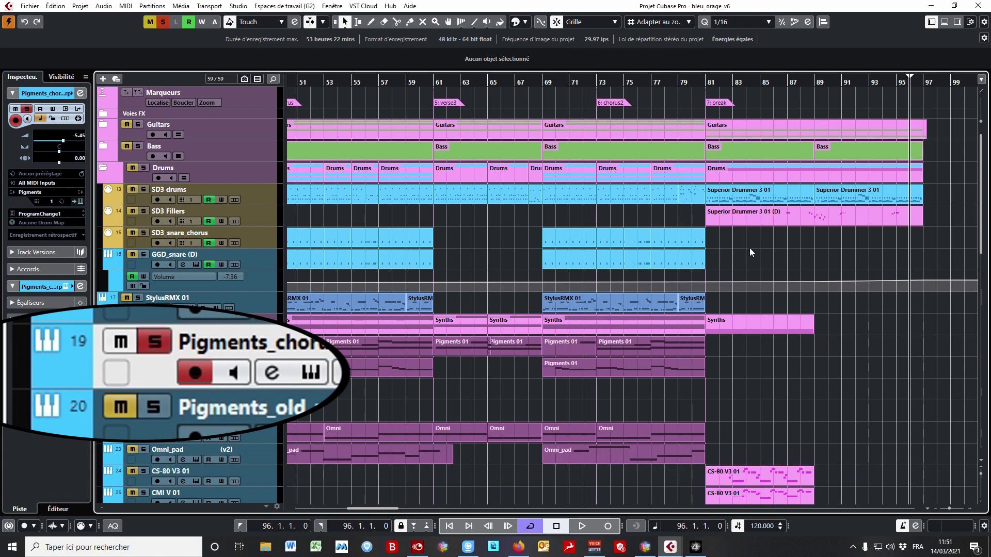
key(s)
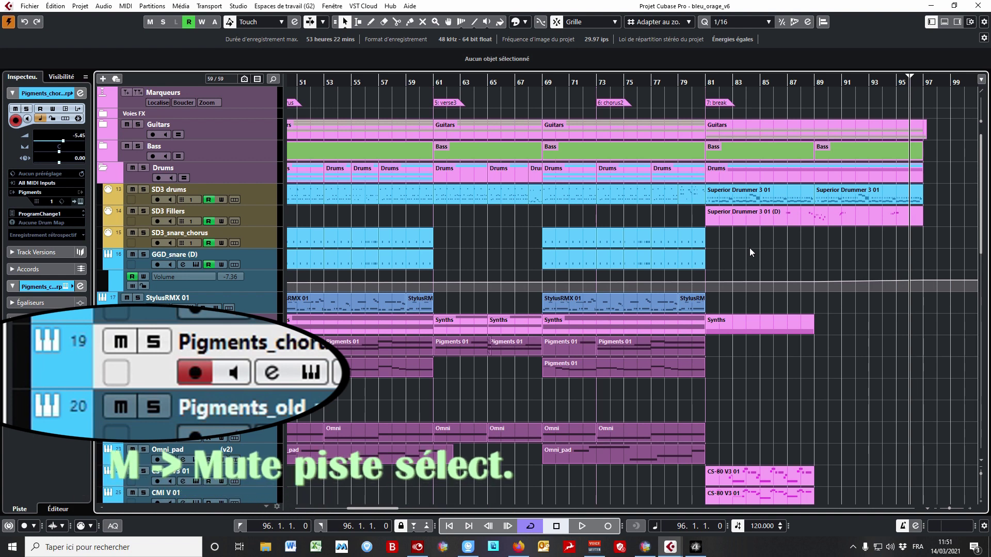
key(m)
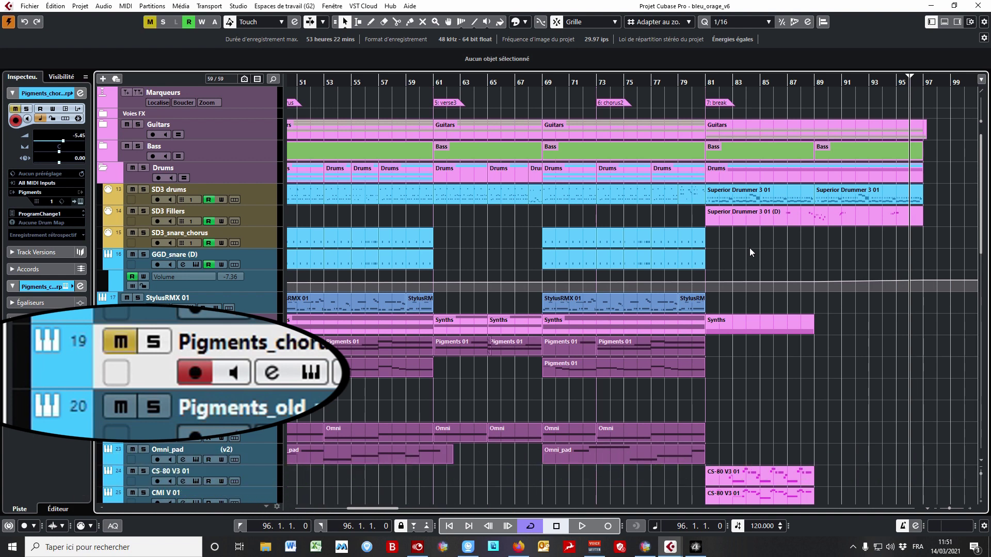
key(m)
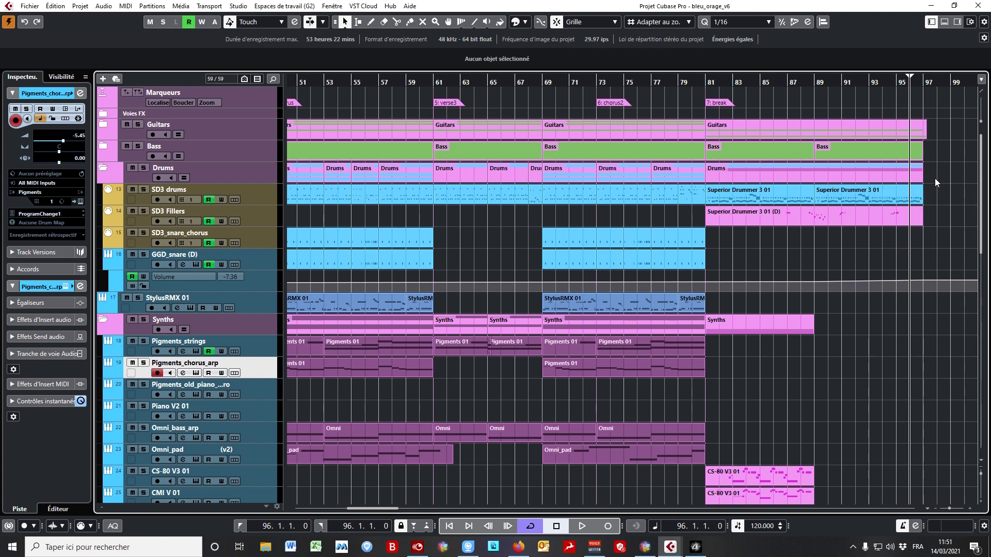
- Duplicate the Superior Drummer parts of the break section, move the copies to bar 105 and delete them
drag(934, 169, 717, 231)
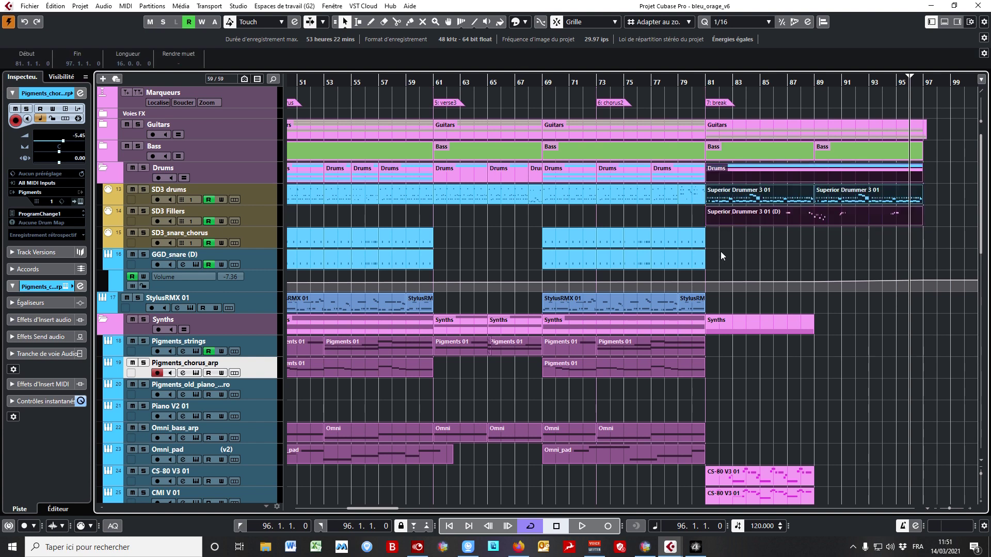
drag(374, 509, 399, 510)
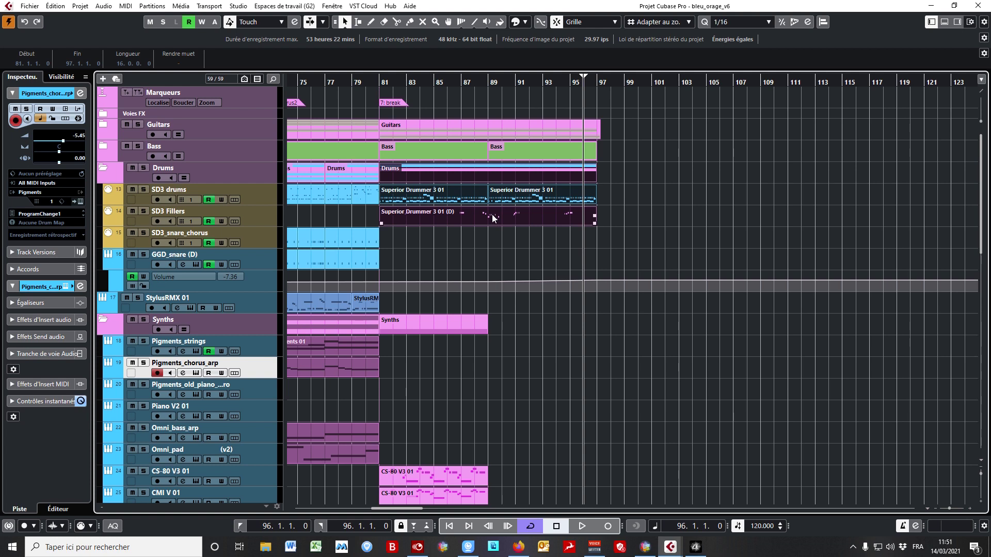
key(ctrl+d)
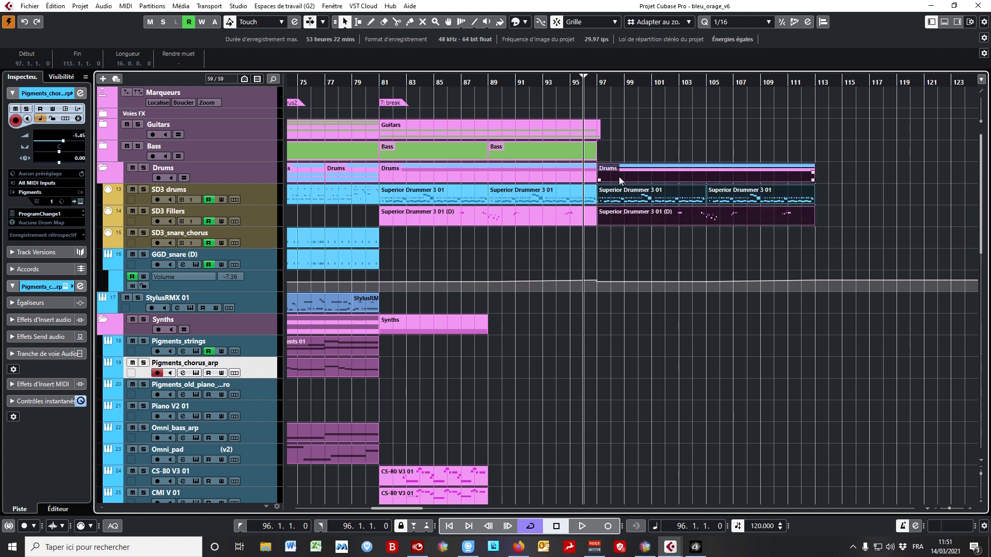
drag(619, 176, 726, 174)
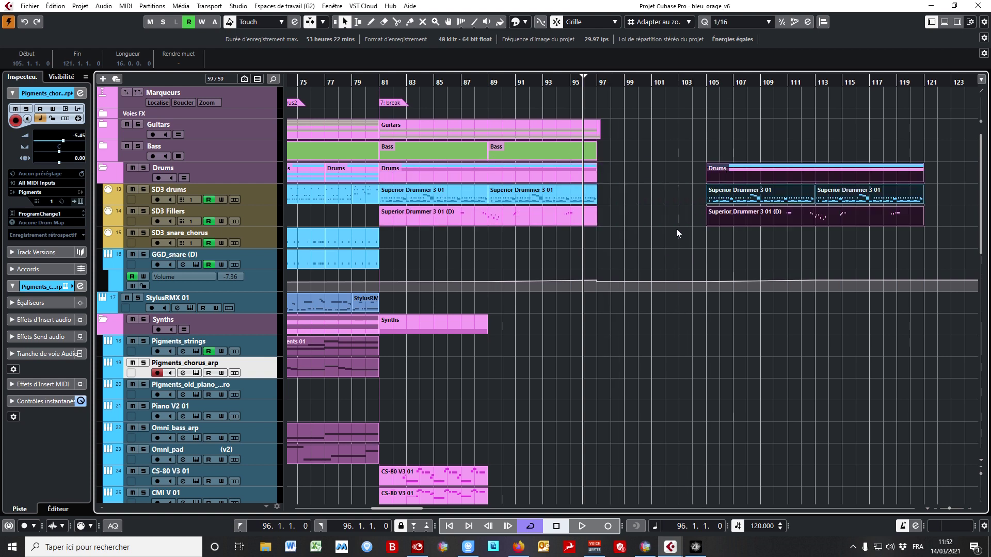
key(Delete)
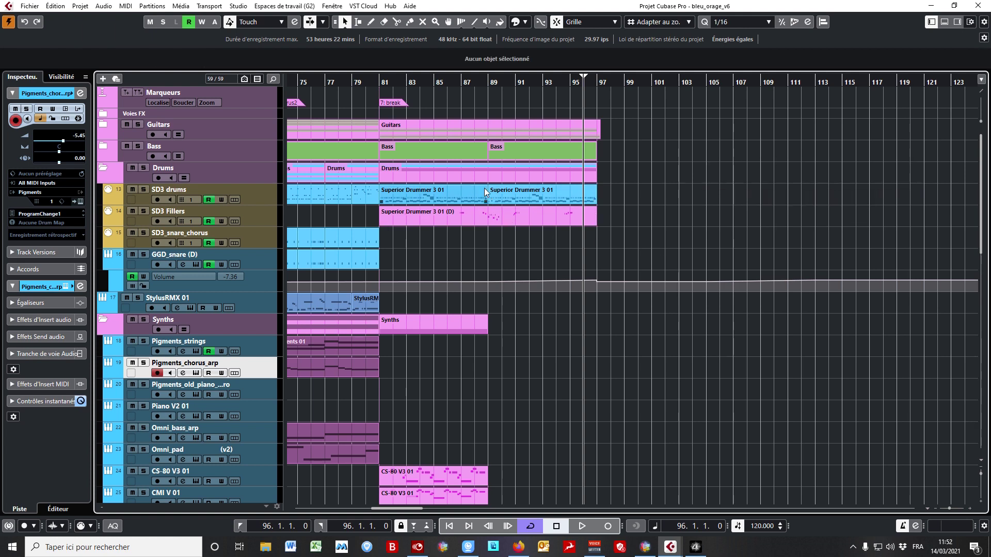
- Copy the break section's parts on the SD3 drums and SD3 Fillers tracks to bar 103 and clear the selection
drag(613, 173, 398, 218)
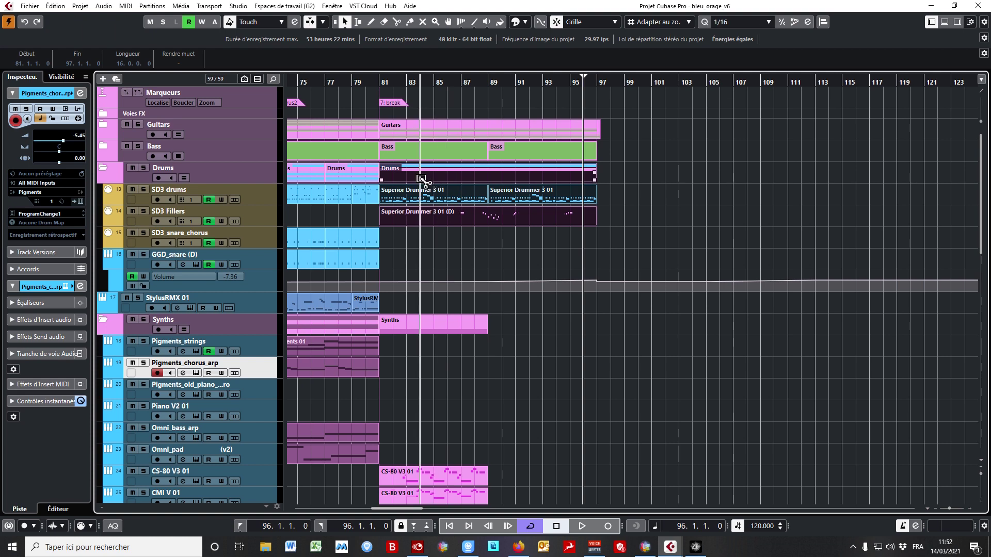
drag(421, 180, 723, 178)
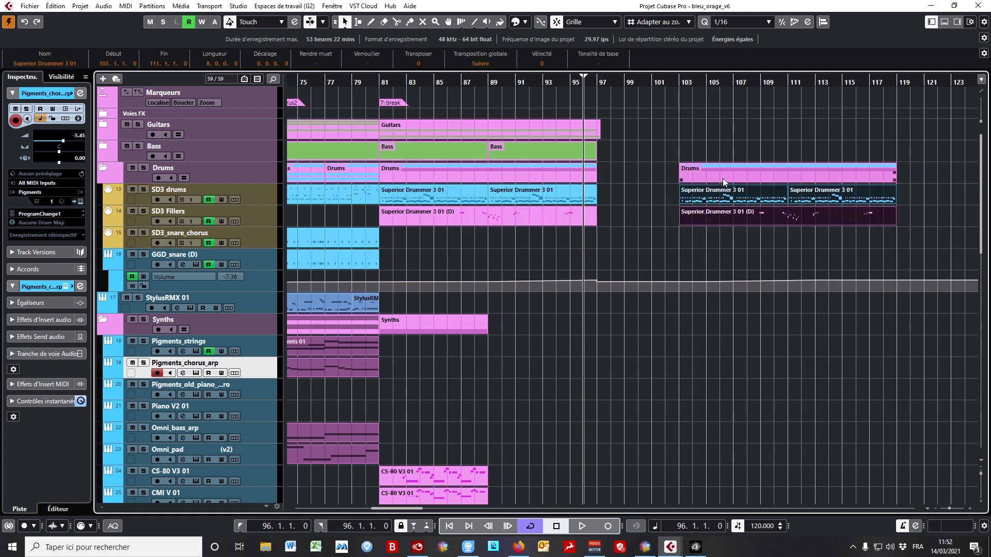
click(656, 188)
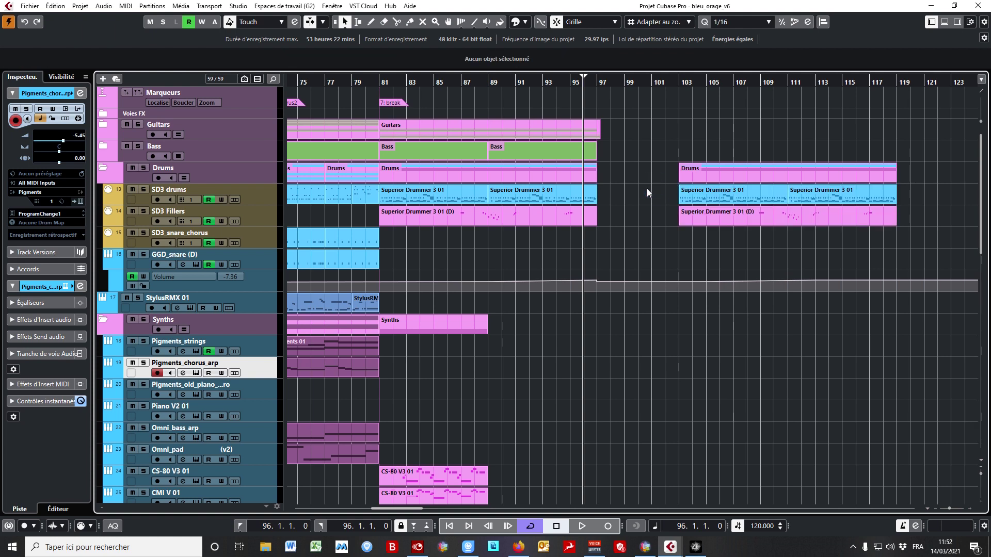
- Copy the Drums folder parts starting at bar 103, with their Superior Drummer contents, to bar 131 and clear the selection
drag(654, 166, 926, 221)
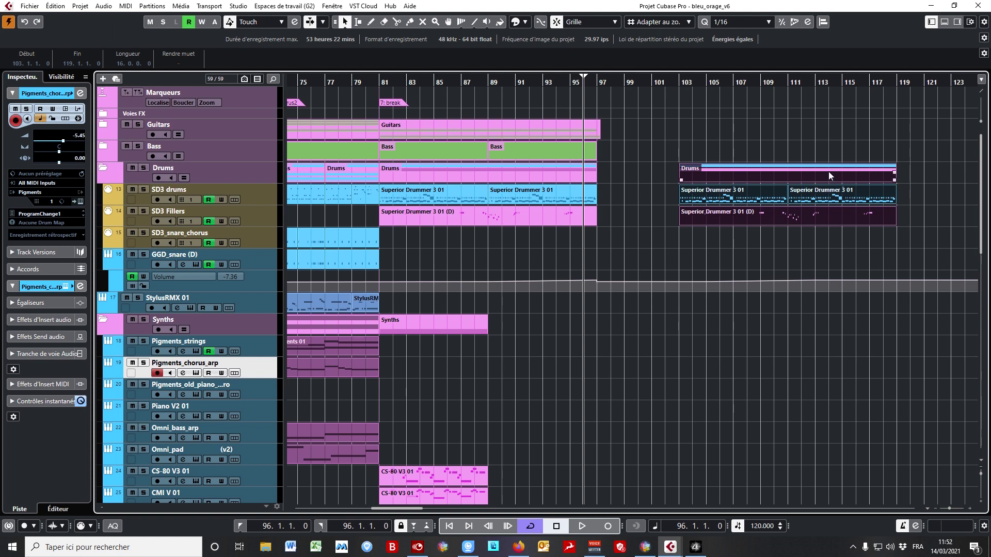
drag(769, 175, 976, 176)
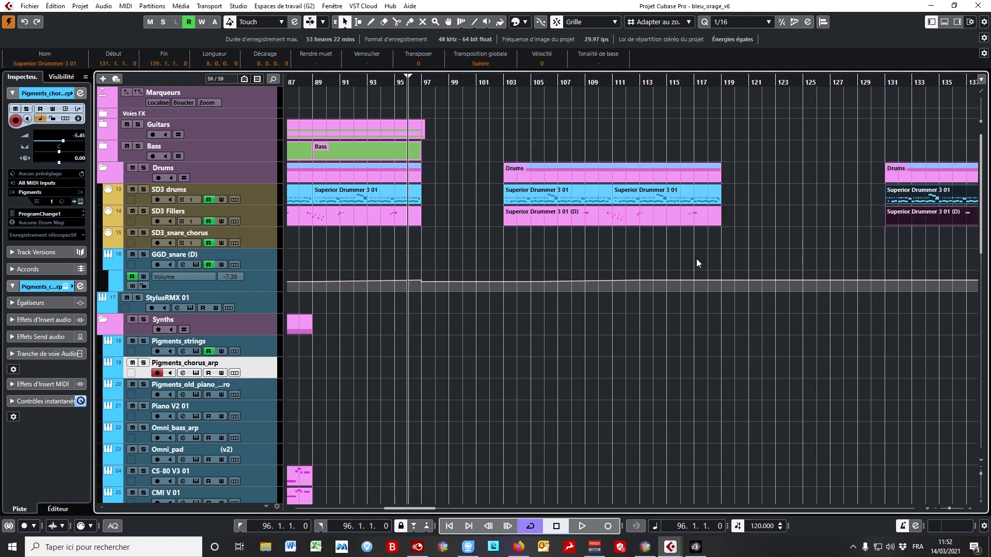
click(697, 264)
- Delete the copied drum parts beginning at bars 103 and 131
drag(495, 153, 895, 242)
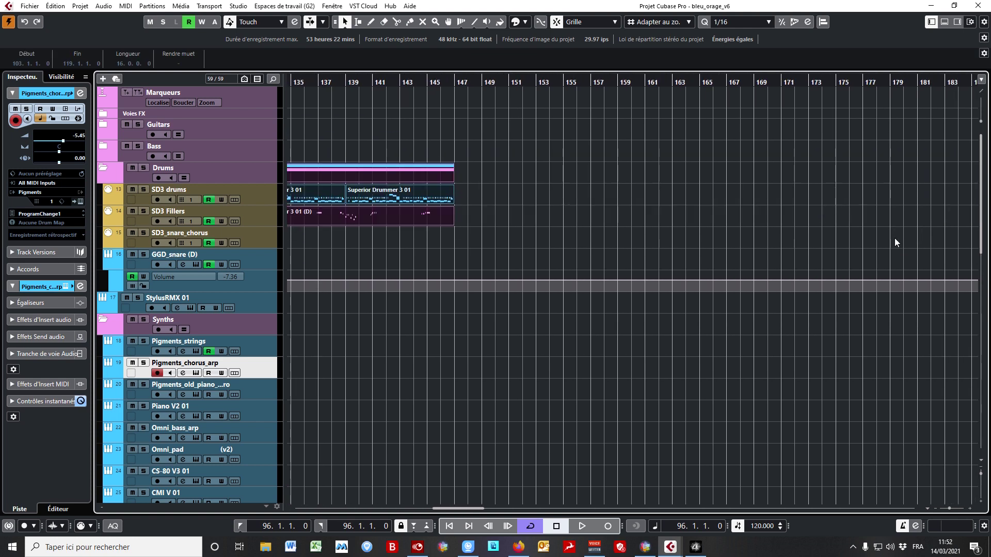
key(Delete)
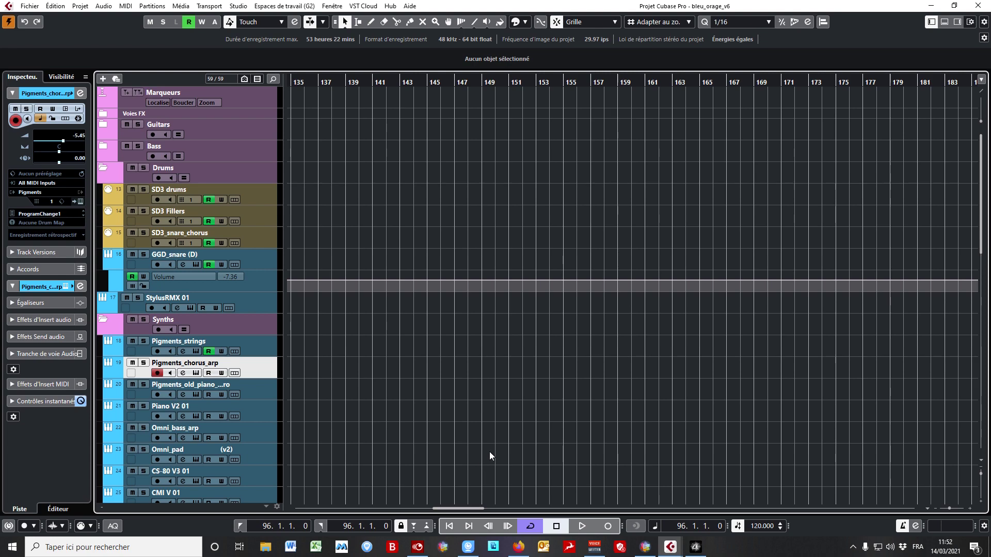
drag(438, 506, 302, 507)
drag(455, 84, 449, 73)
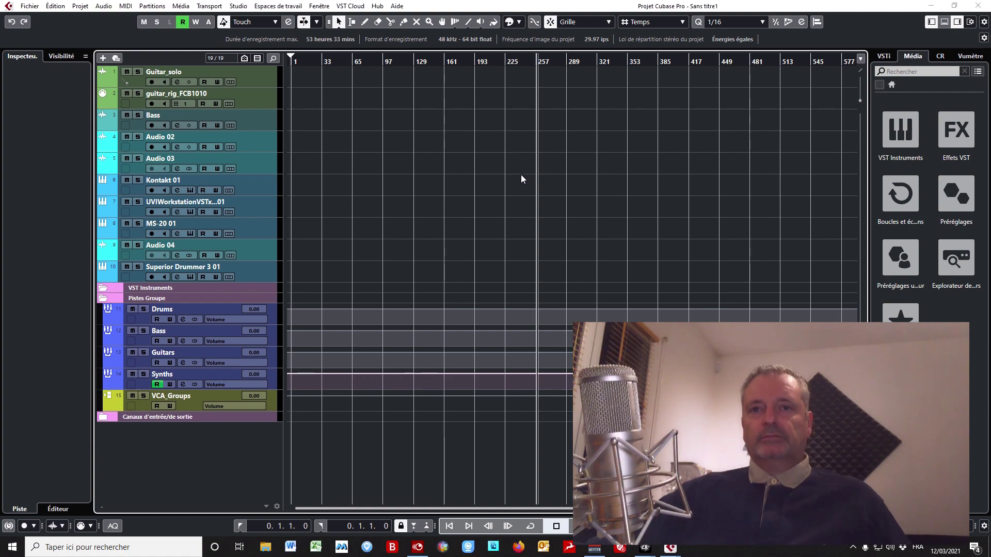
- Open the MixConsole and expand the Inserts rack for all channels
key(F3)
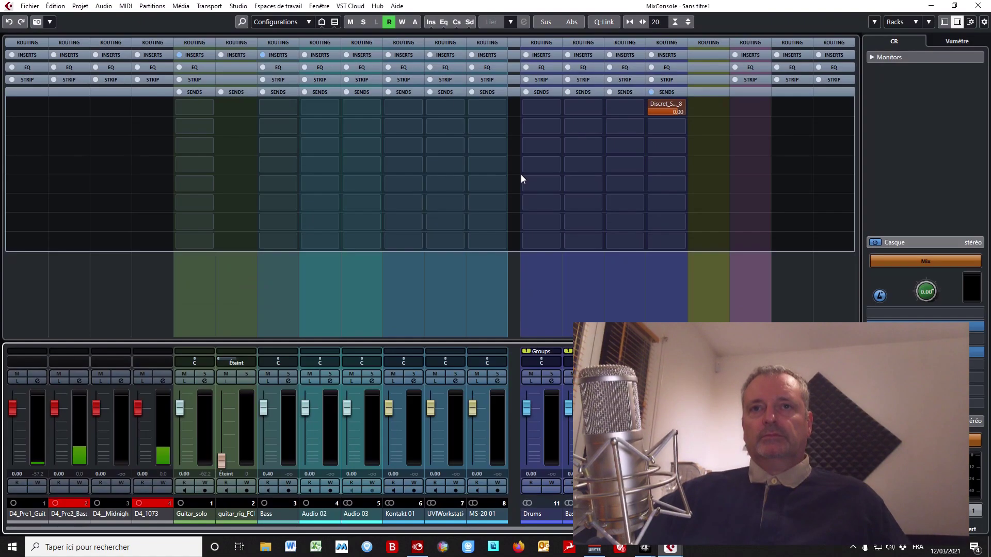
click(418, 57)
click(418, 57)
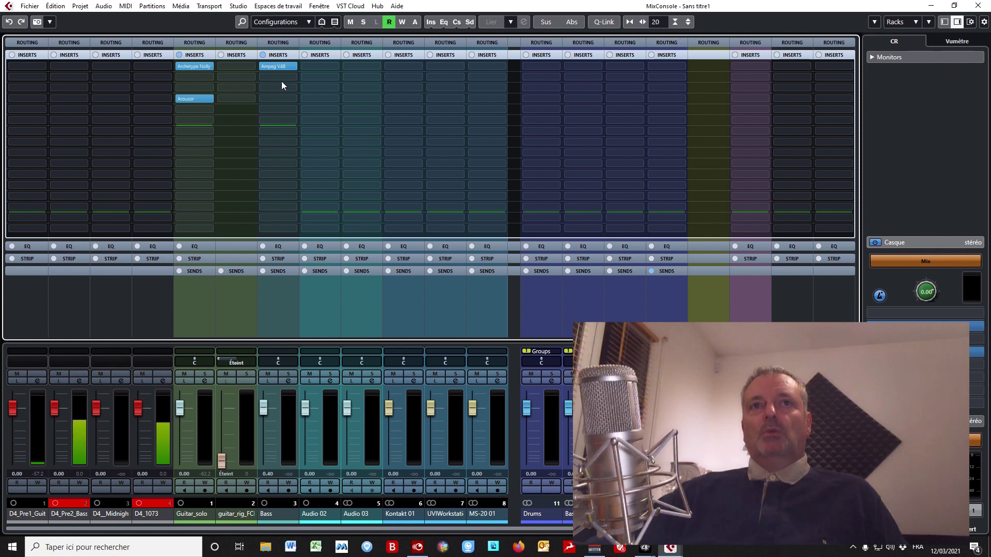
drag(294, 91, 304, 113)
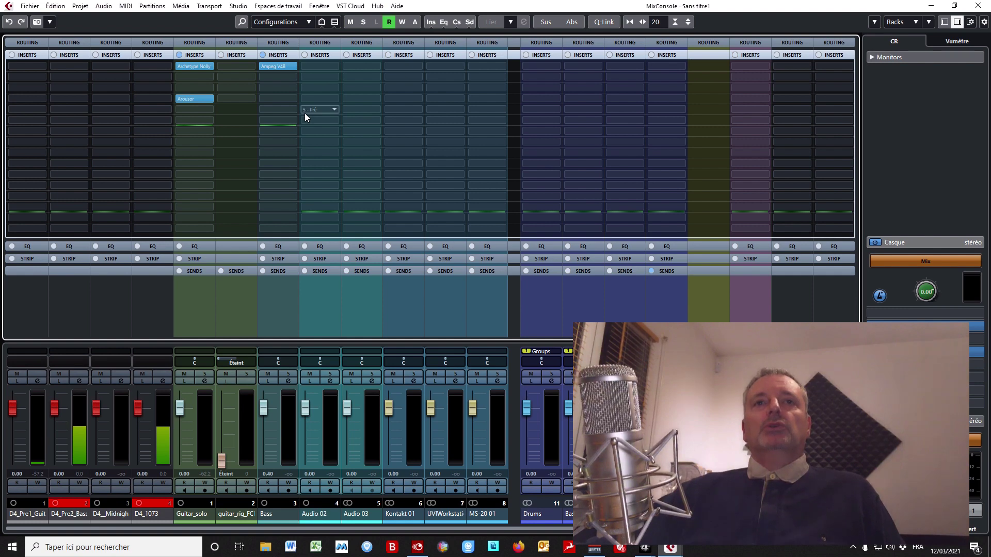
- Open the Ampeg V4B plug-in editor from the Bass channel's first insert, reposition its window and close it
click(274, 65)
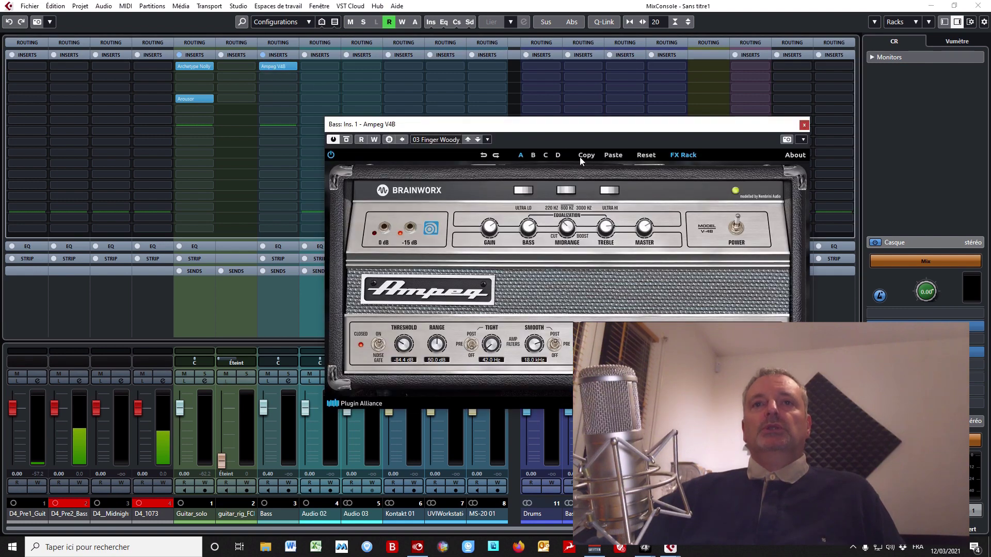
drag(604, 124, 679, 91)
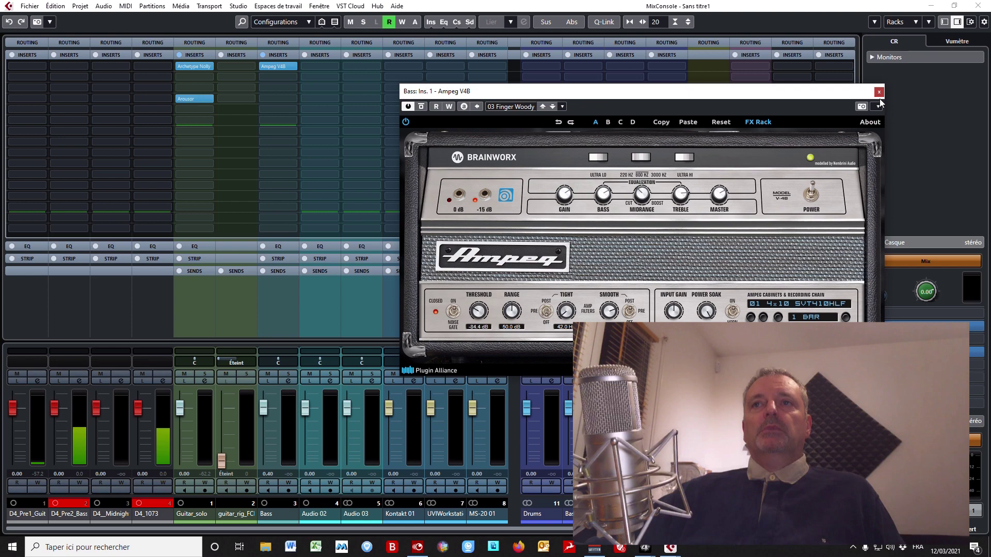
click(879, 92)
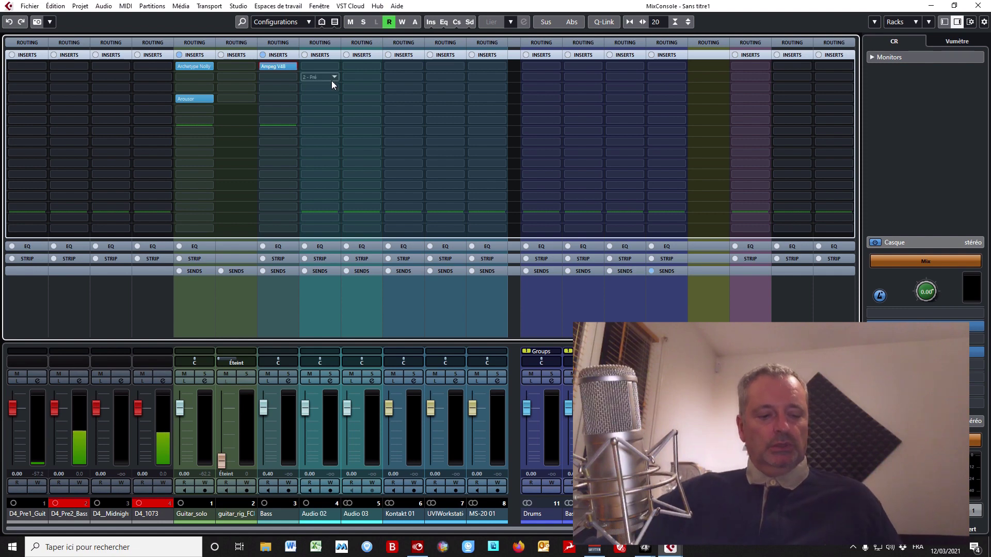
- Copy the Ampeg V4B insert from the Bass channel to the first insert slot of Audio 02
key(alt)
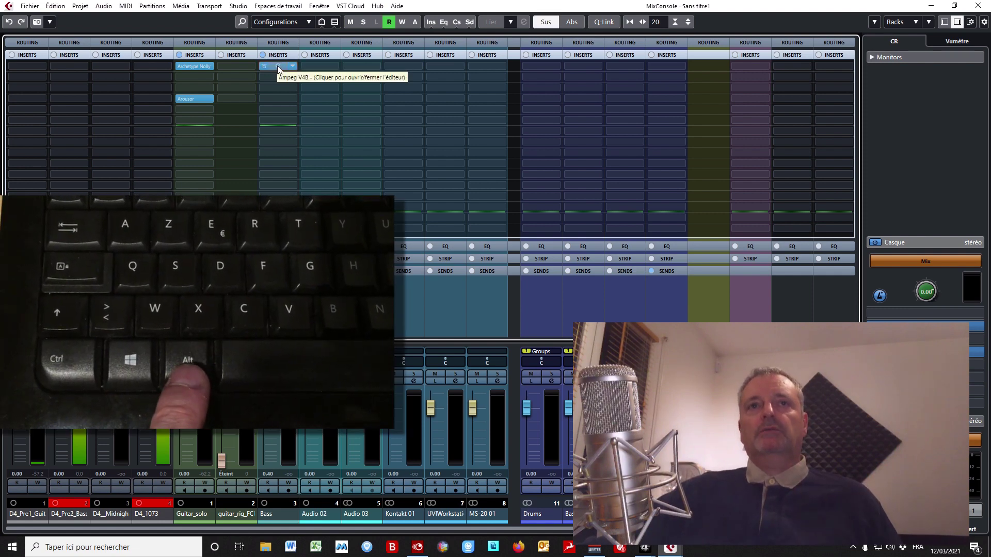
drag(277, 66, 307, 66)
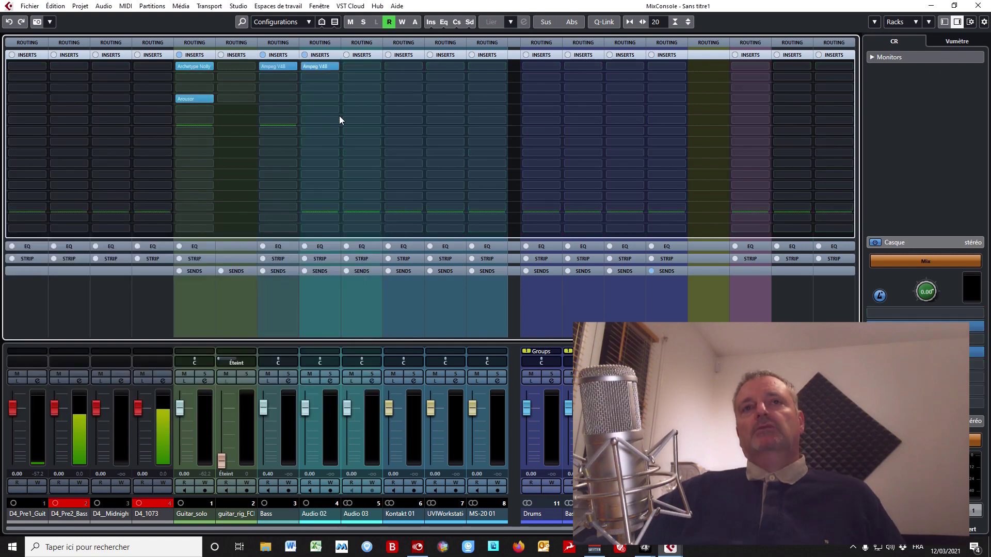